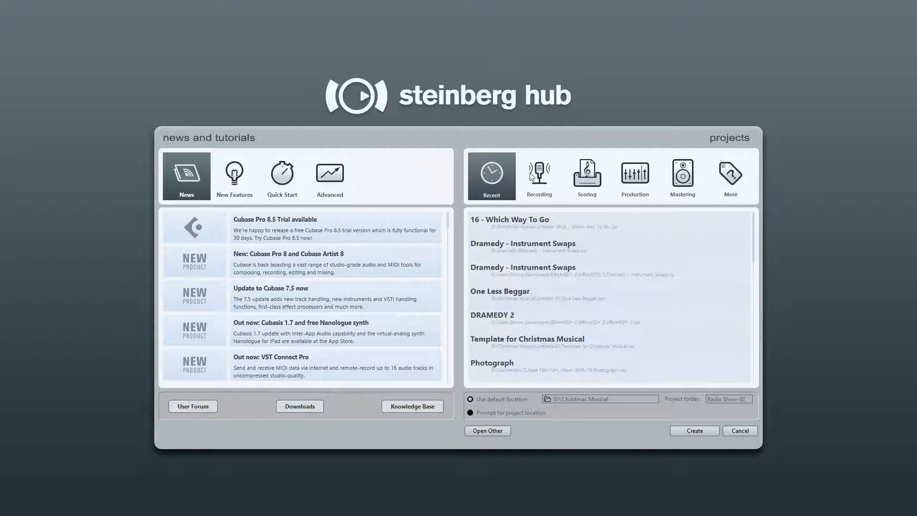
- Create a new Empty project from the More category with the project folder named Radio Show-02
click(538, 176)
click(631, 176)
click(588, 176)
click(682, 175)
click(717, 174)
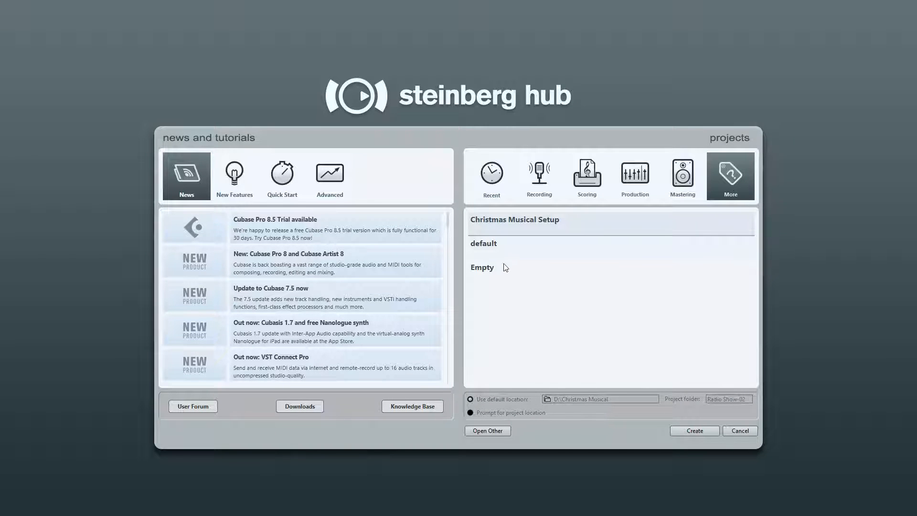
click(505, 275)
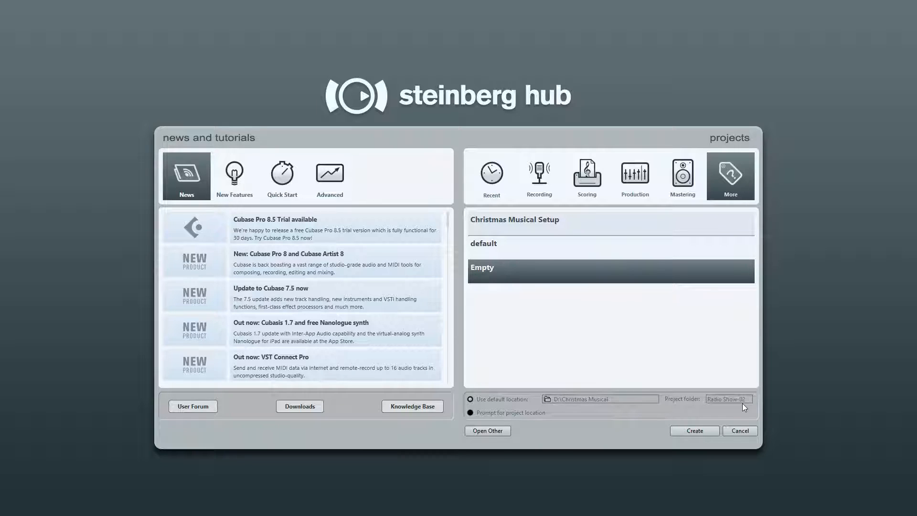
click(717, 398)
text(Radio Sh)
click(687, 430)
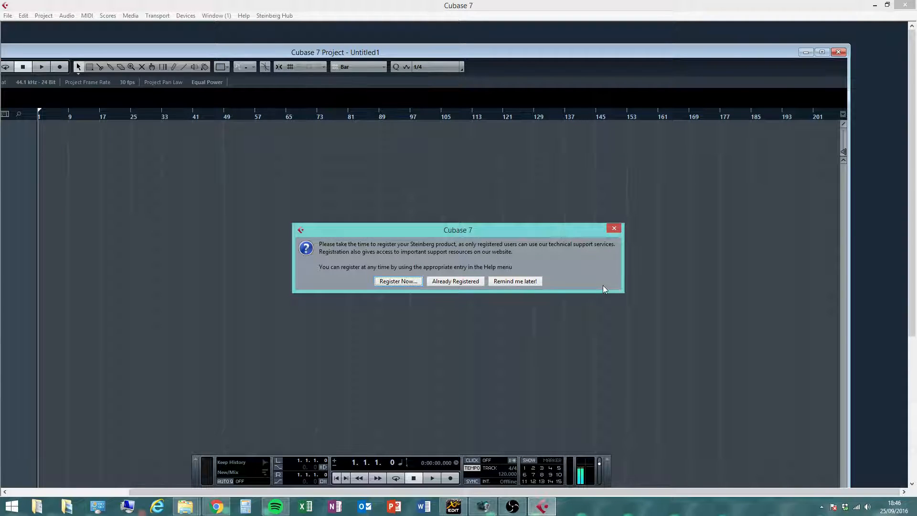
- Dismiss the registration reminder and maximise the project window
click(518, 281)
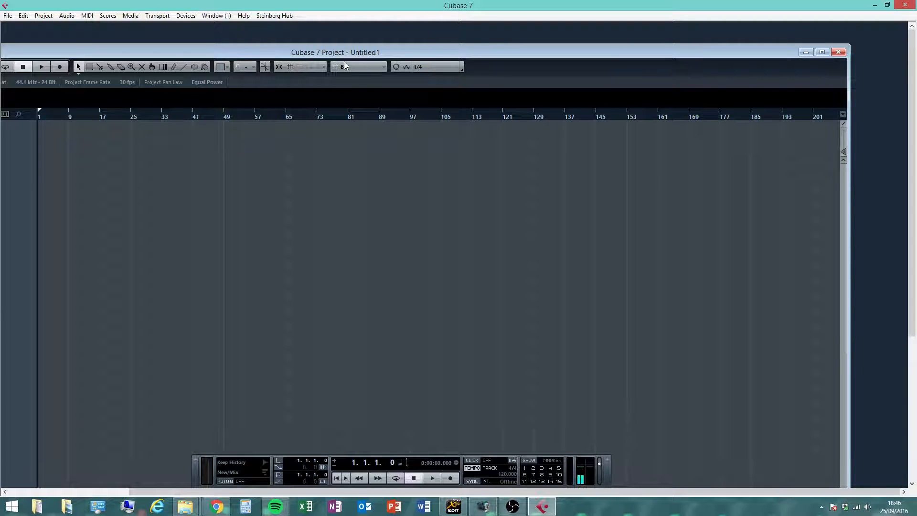
drag(335, 61, 473, 34)
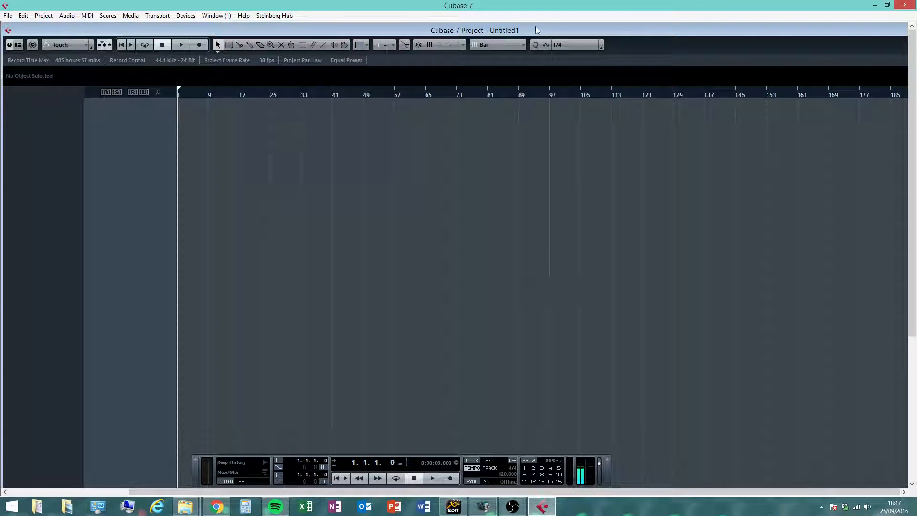
drag(764, 31, 494, 45)
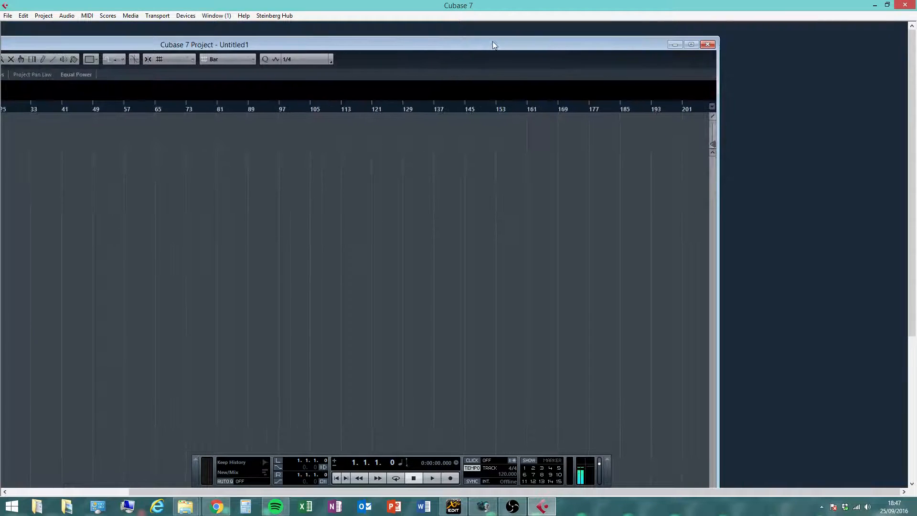
click(693, 45)
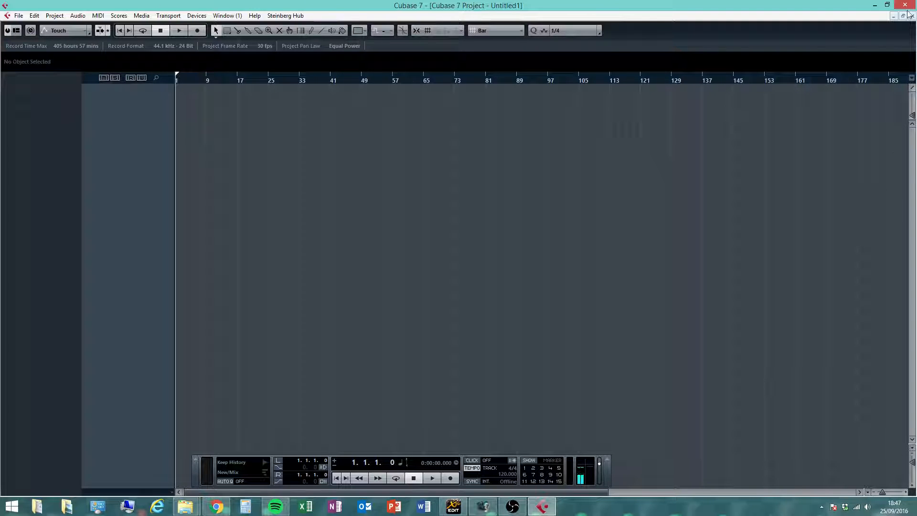
click(904, 16)
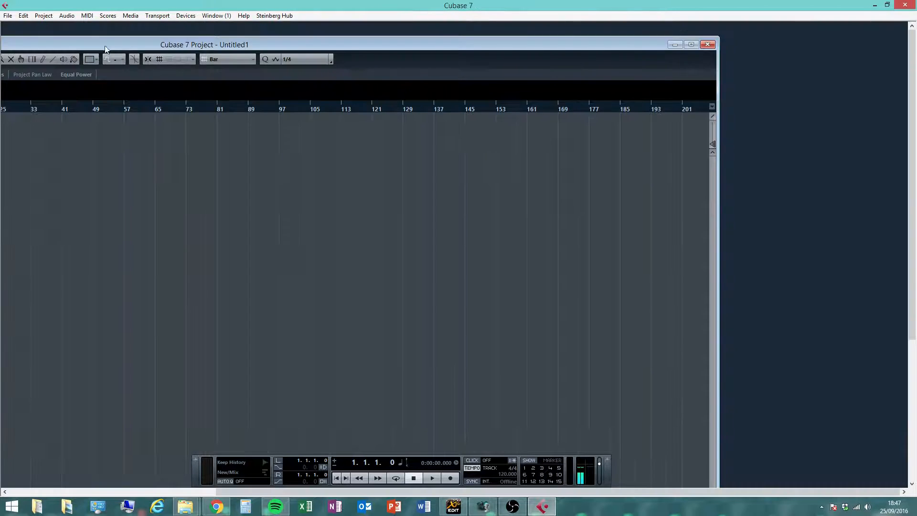
drag(202, 44, 368, 33)
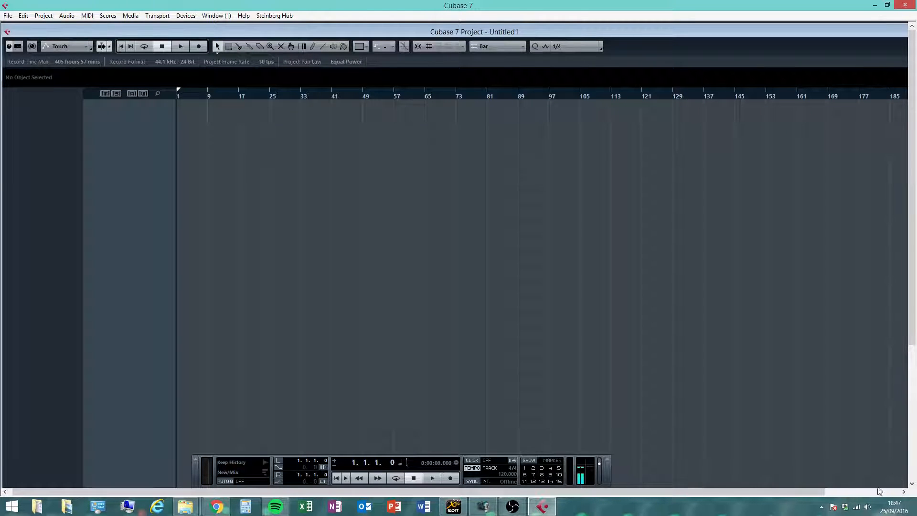
drag(842, 33, 573, 71)
click(695, 66)
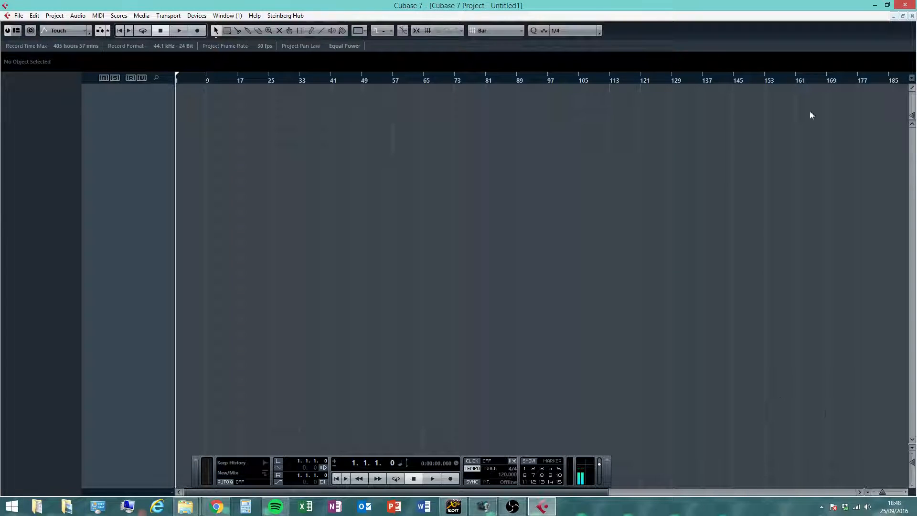
click(30, 30)
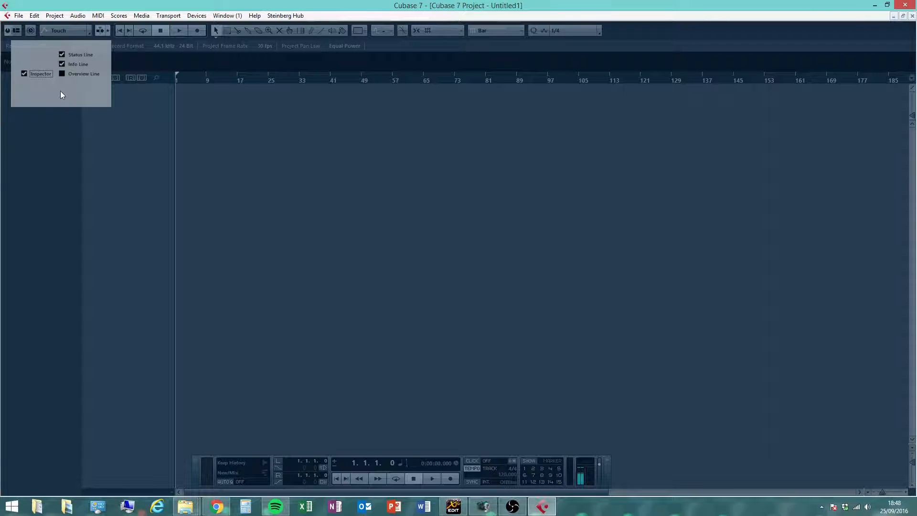
click(362, 196)
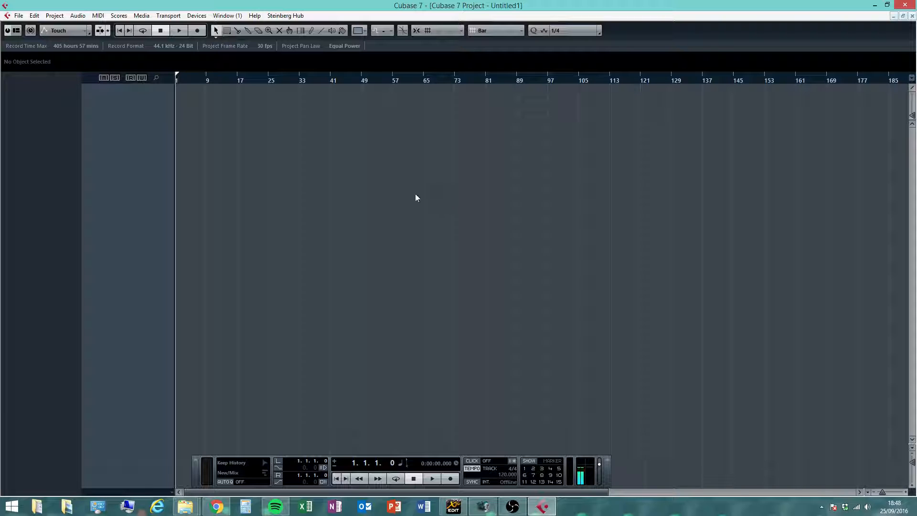
- Open the Import Audio File dialog and browse its places and drives
click(19, 15)
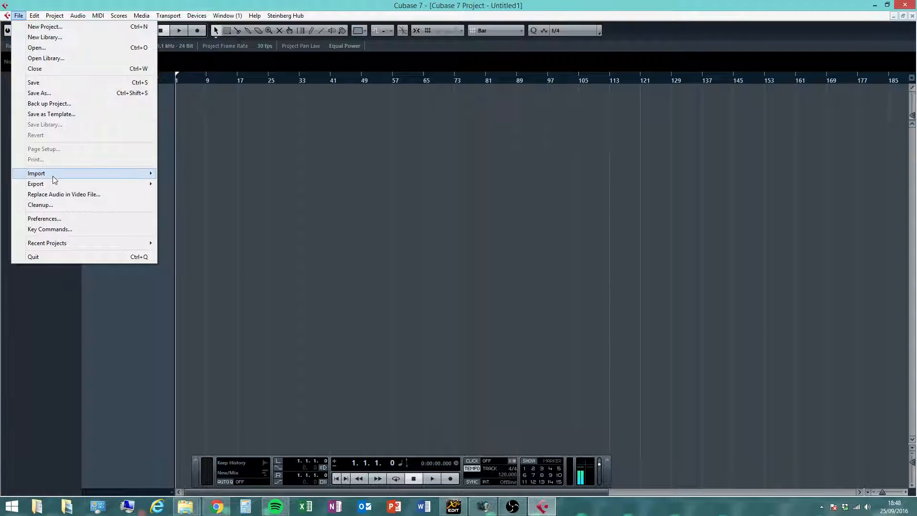
mouse_move(54, 180)
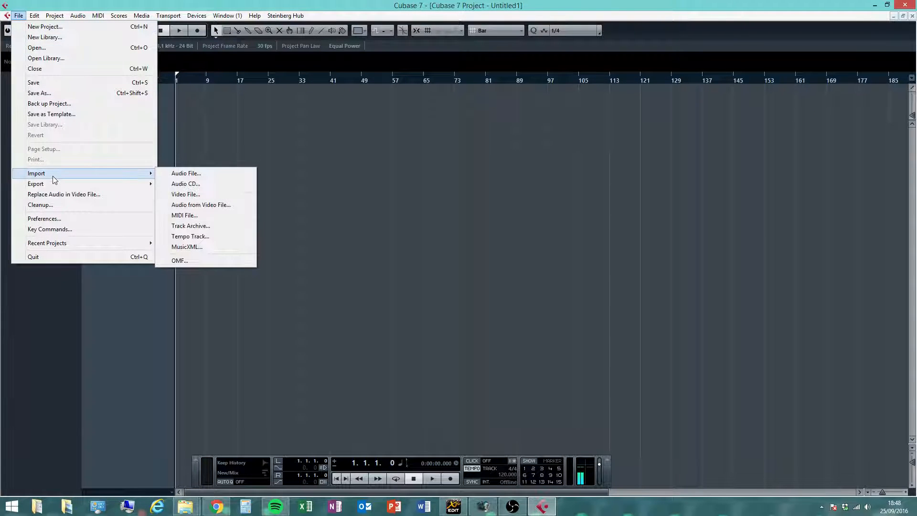
click(211, 175)
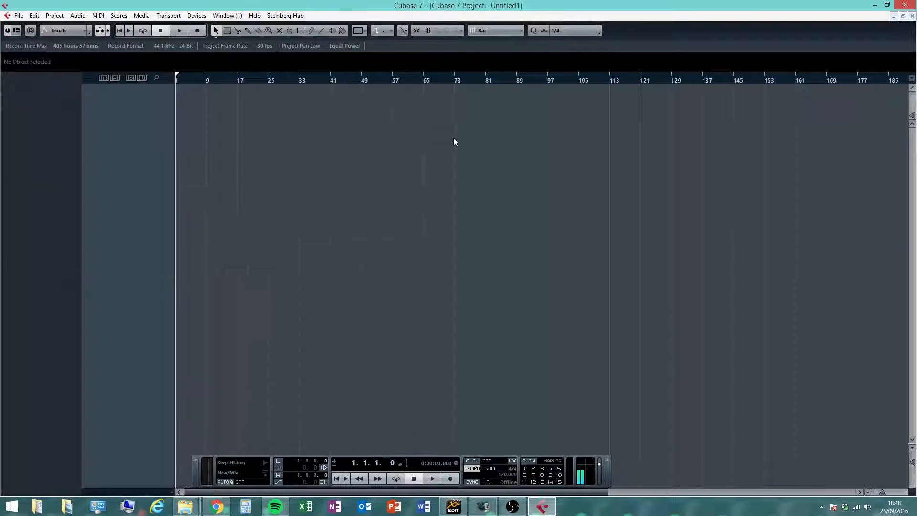
click(19, 16)
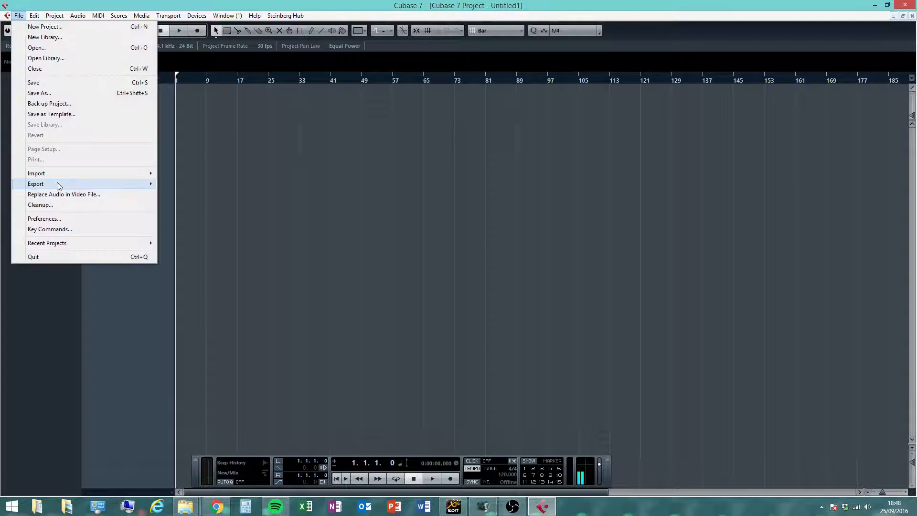
mouse_move(60, 174)
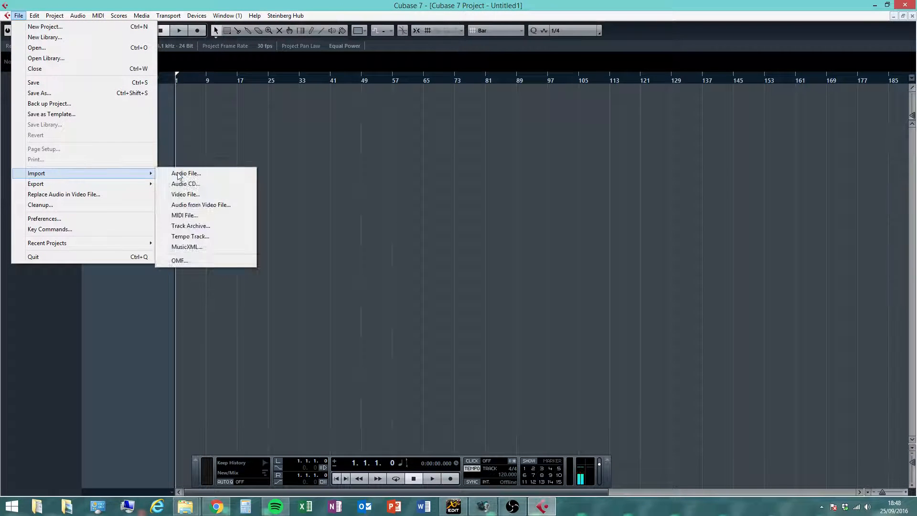
click(212, 175)
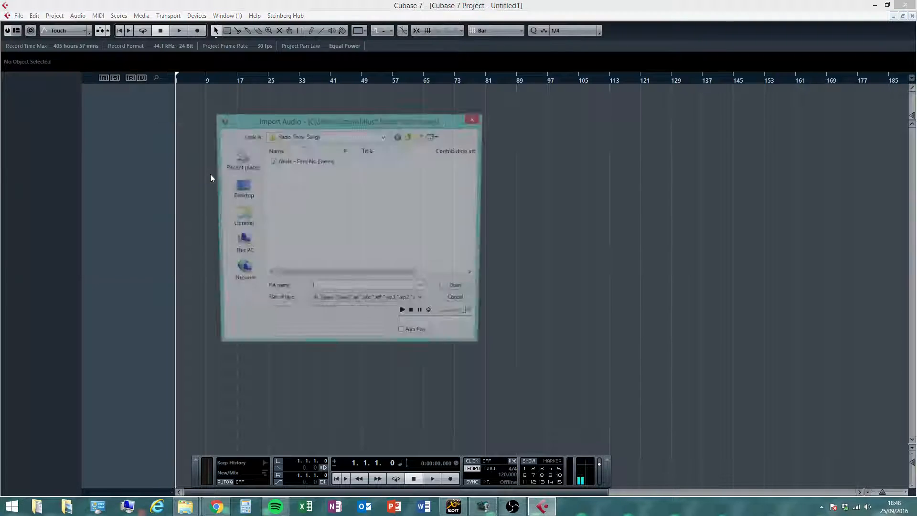
click(240, 244)
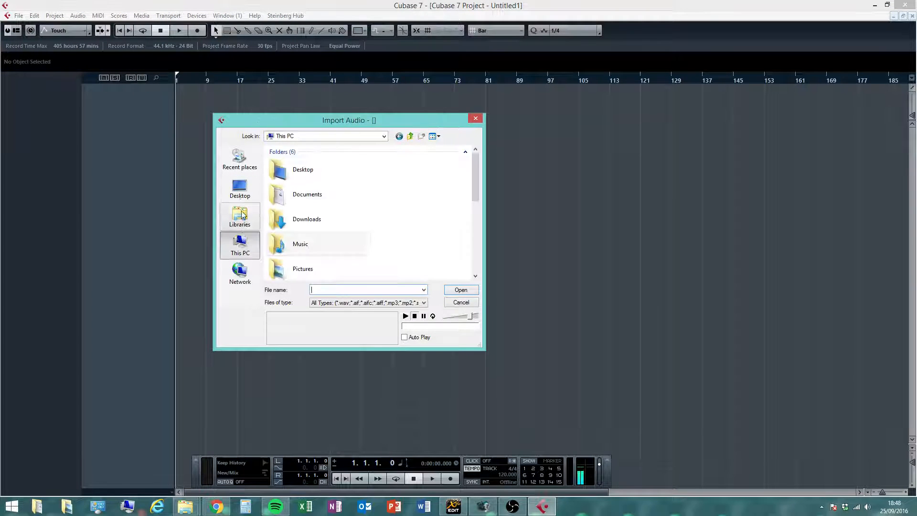
click(240, 216)
click(241, 191)
click(242, 226)
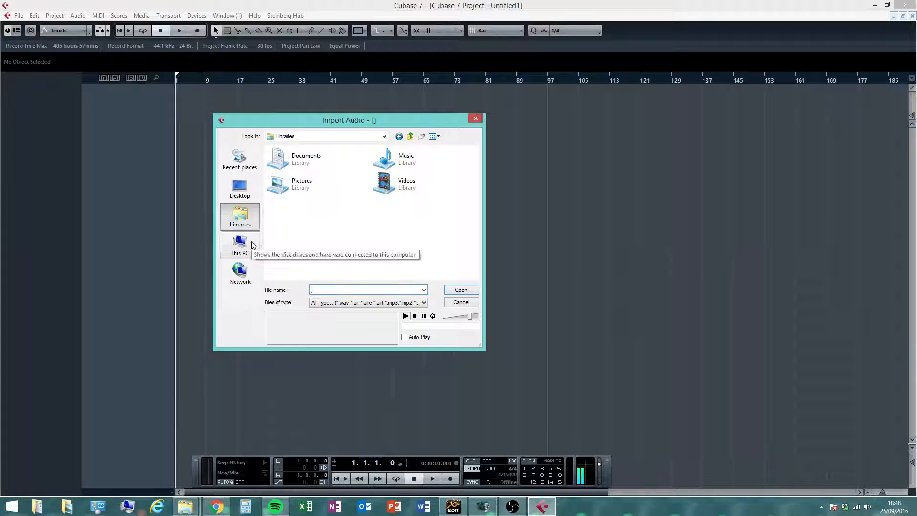
click(243, 244)
drag(477, 179, 488, 247)
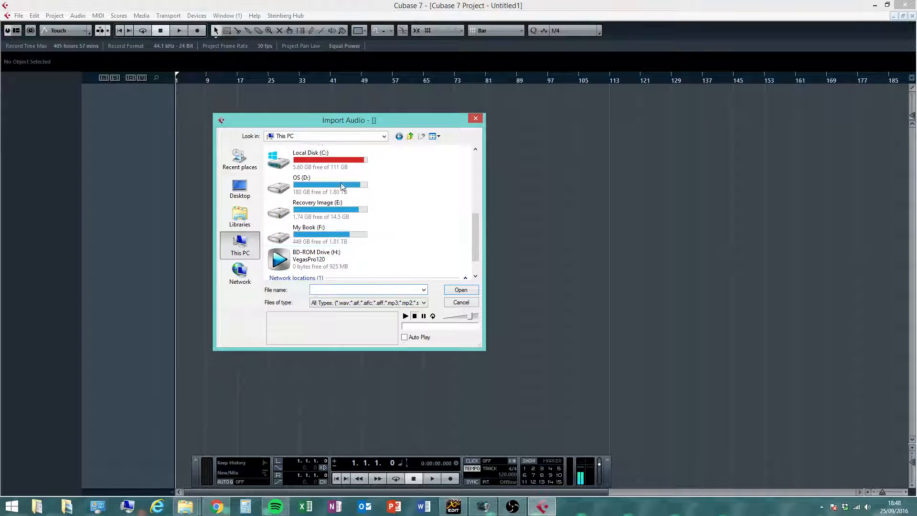
- Import Akala - Find No Enemy from Music > Radio Show Songs with the default import options
click(233, 223)
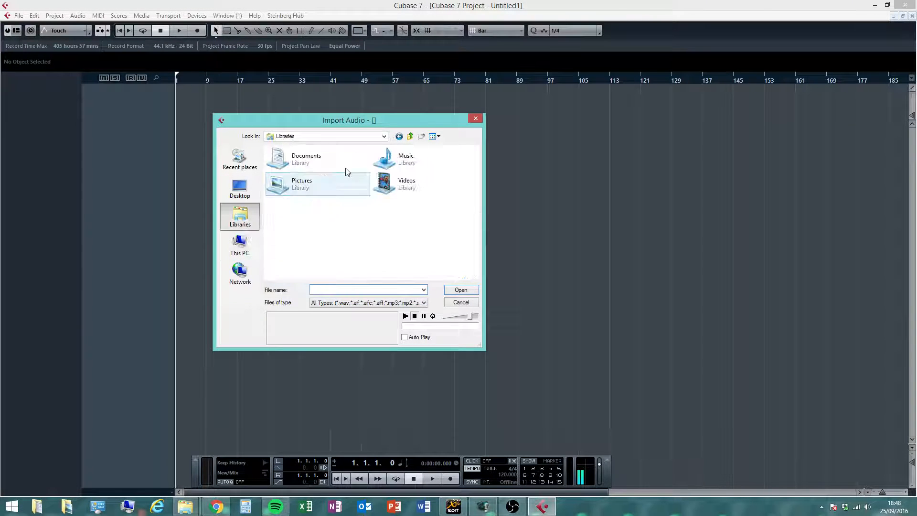
double_click(407, 159)
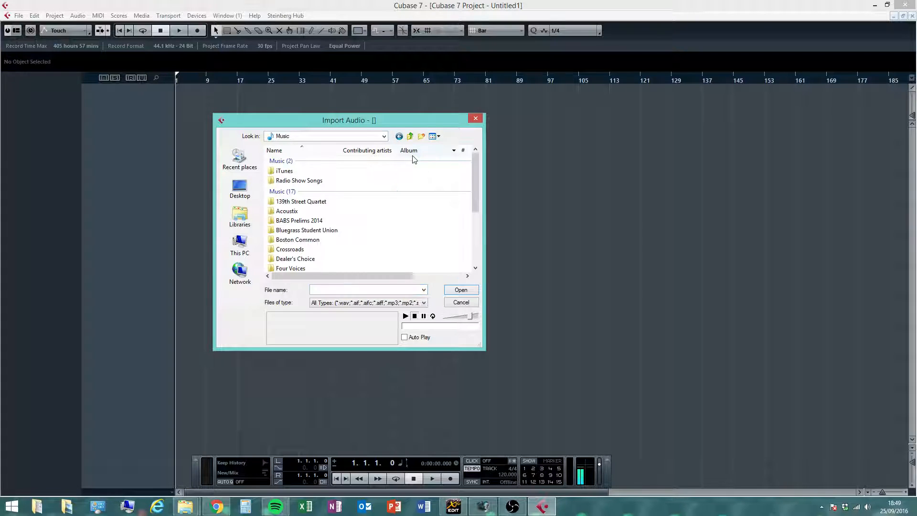
double_click(295, 181)
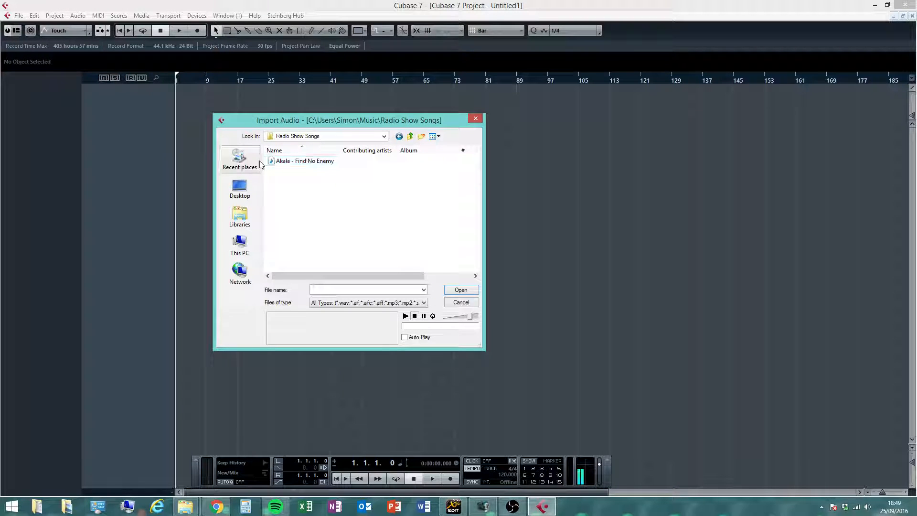
click(310, 164)
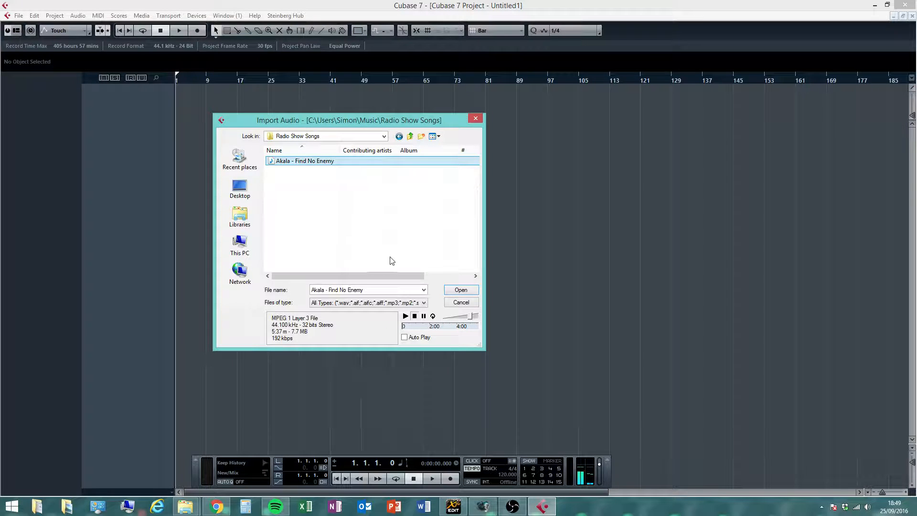
click(461, 290)
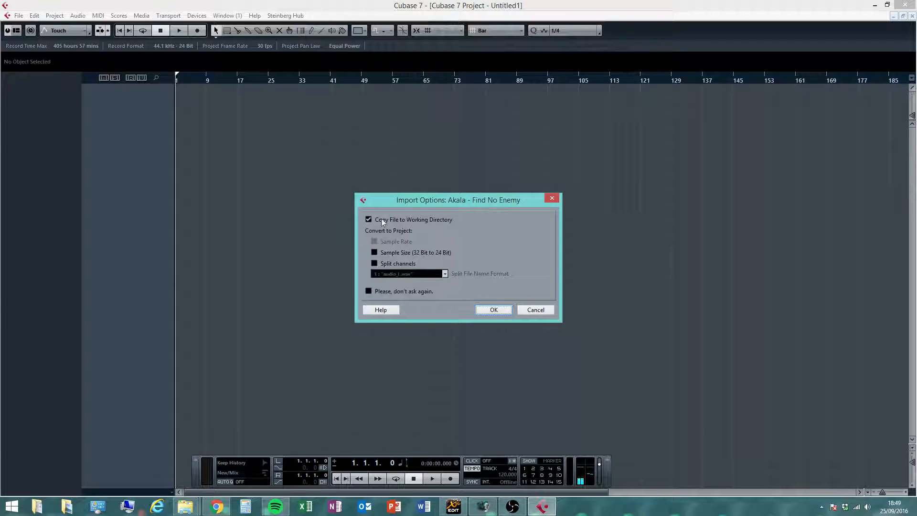
click(495, 310)
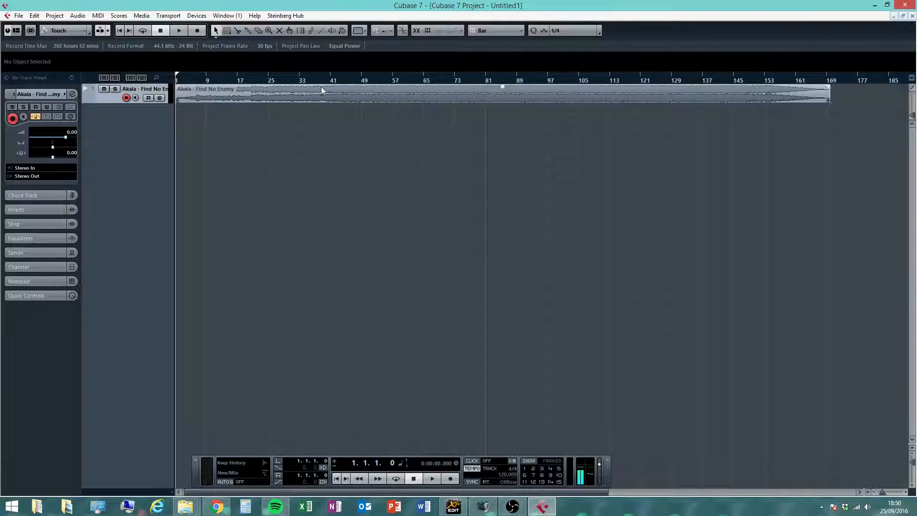
- Increase the track height so the song's waveform fills more of the project view
click(912, 486)
click(912, 486)
click(912, 487)
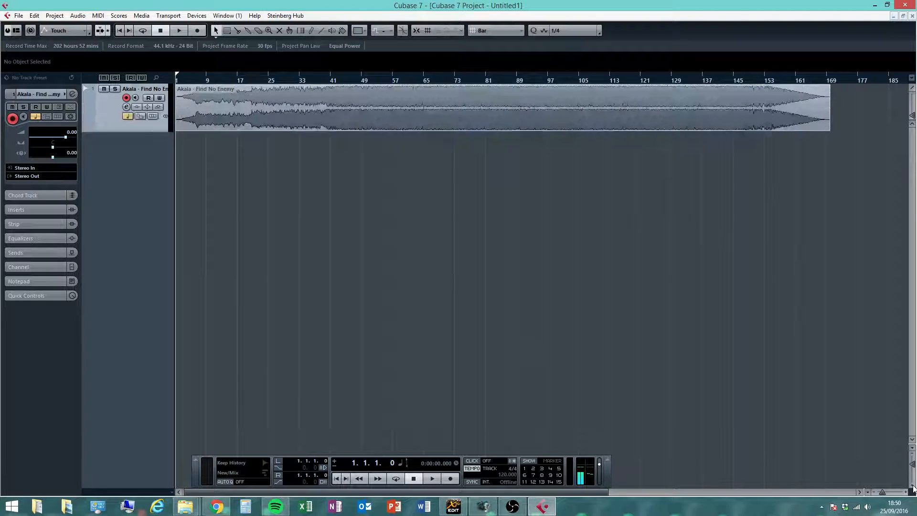
click(913, 486)
click(912, 486)
click(912, 486)
click(913, 486)
click(913, 487)
click(912, 486)
click(913, 486)
click(912, 486)
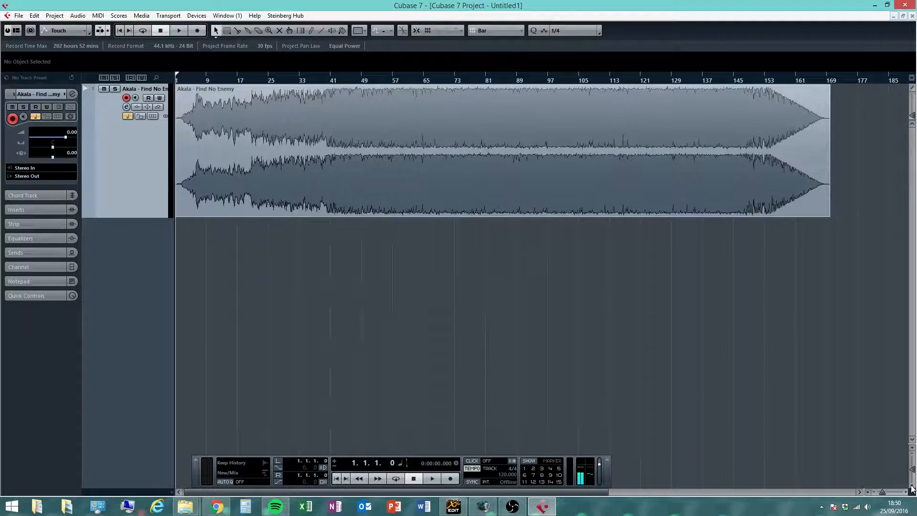
click(913, 486)
click(912, 486)
click(912, 486)
click(912, 487)
click(912, 486)
click(913, 486)
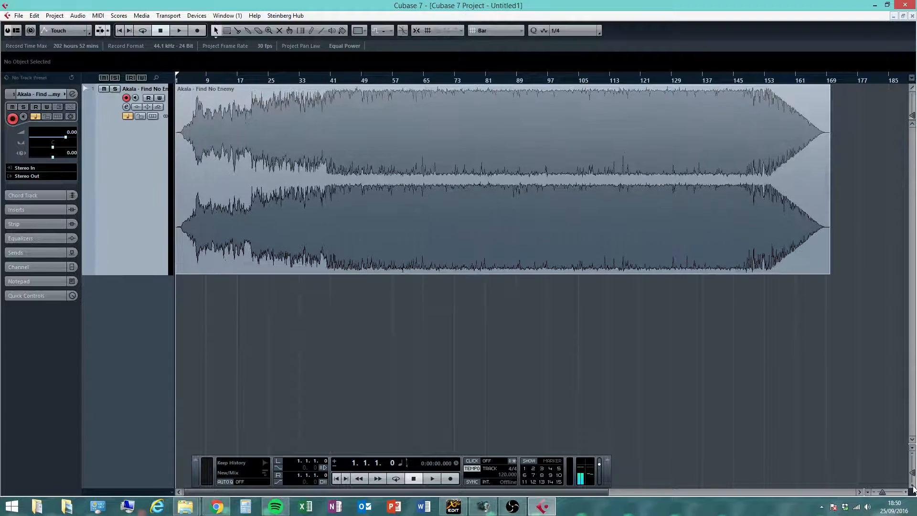
click(912, 486)
click(912, 486)
click(912, 486)
click(913, 486)
click(912, 486)
click(913, 486)
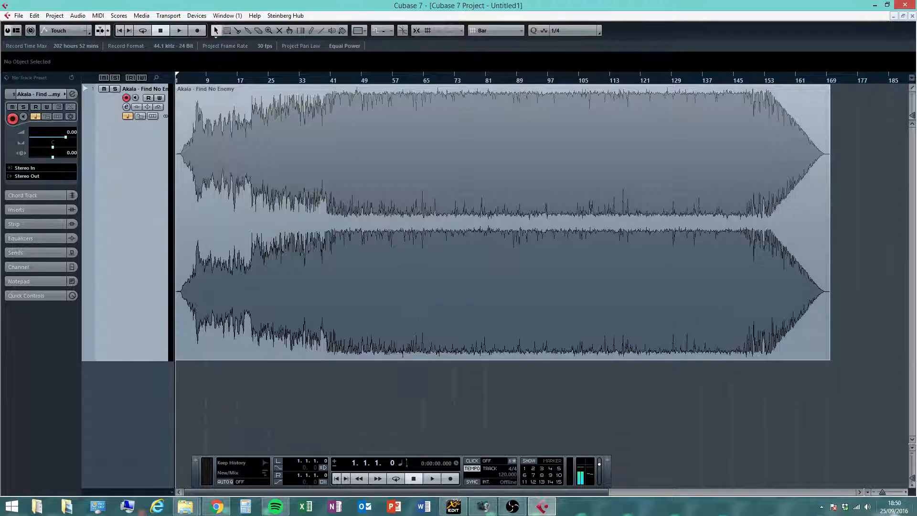
- Zoom in horizontally on the start of the song's waveform
click(906, 492)
click(906, 493)
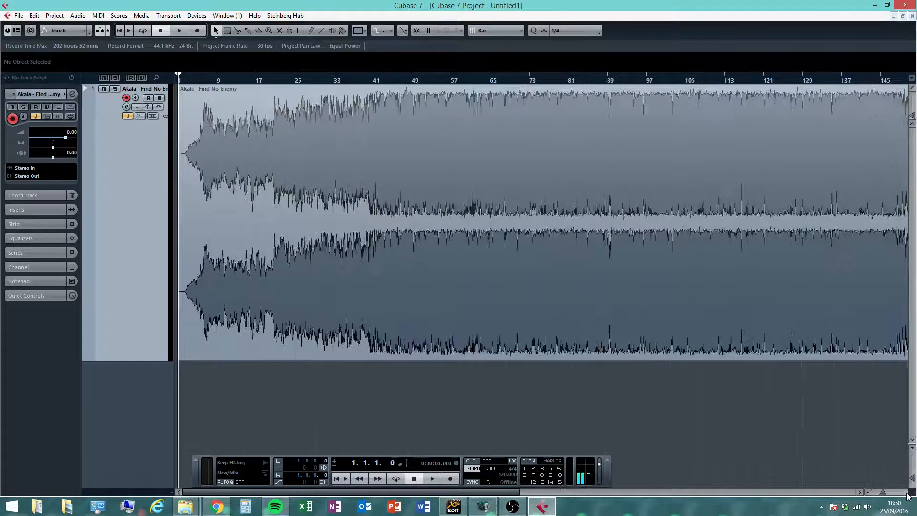
click(907, 492)
click(908, 493)
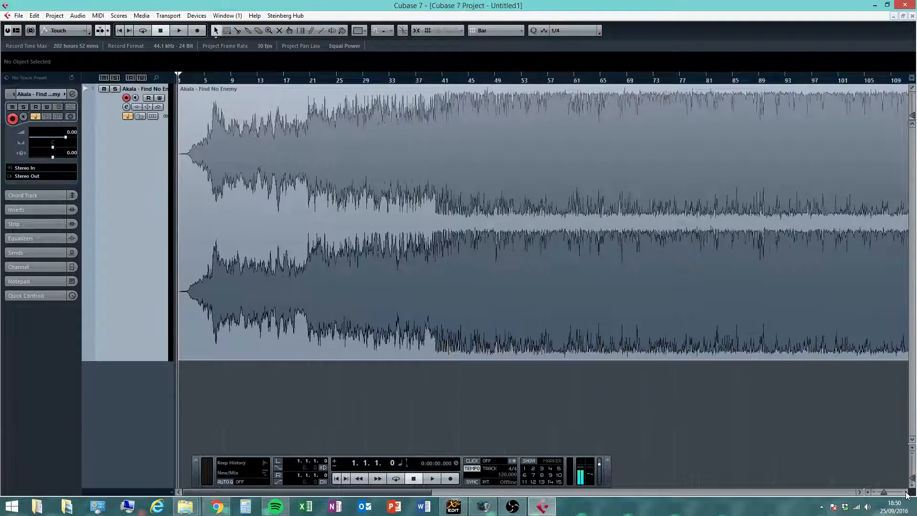
click(907, 493)
click(907, 494)
click(907, 493)
click(908, 494)
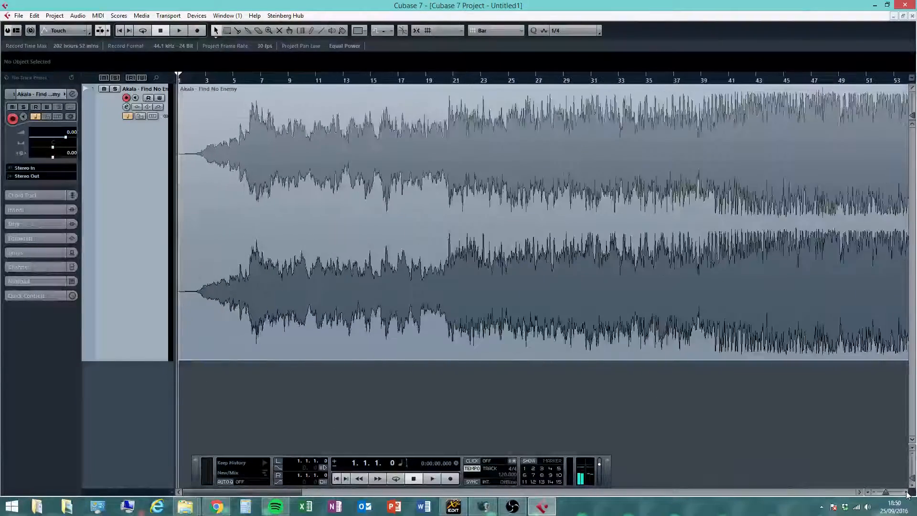
click(907, 493)
click(907, 493)
click(907, 494)
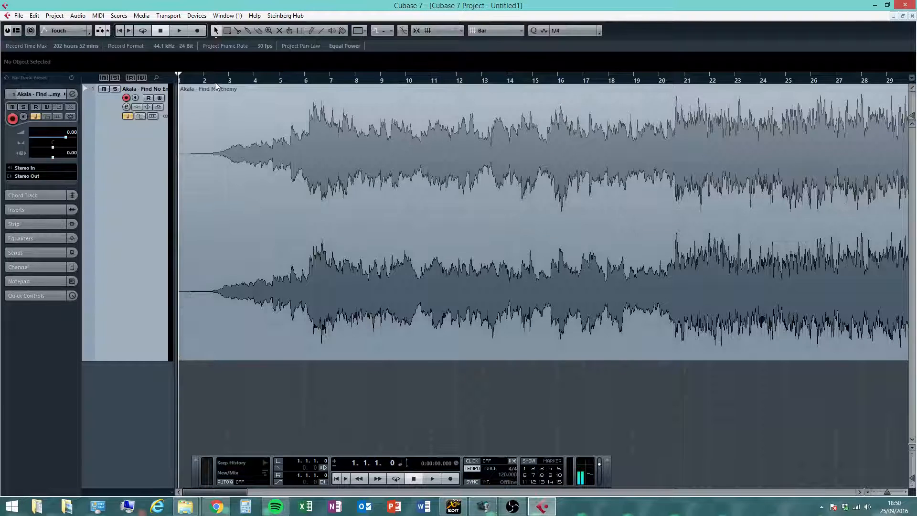
- Place the project cursor near the start of the song, play it and stop playback
mouse_move(215, 82)
mouse_down()
mouse_move(199, 80)
mouse_move(305, 71)
mouse_move(213, 82)
mouse_up()
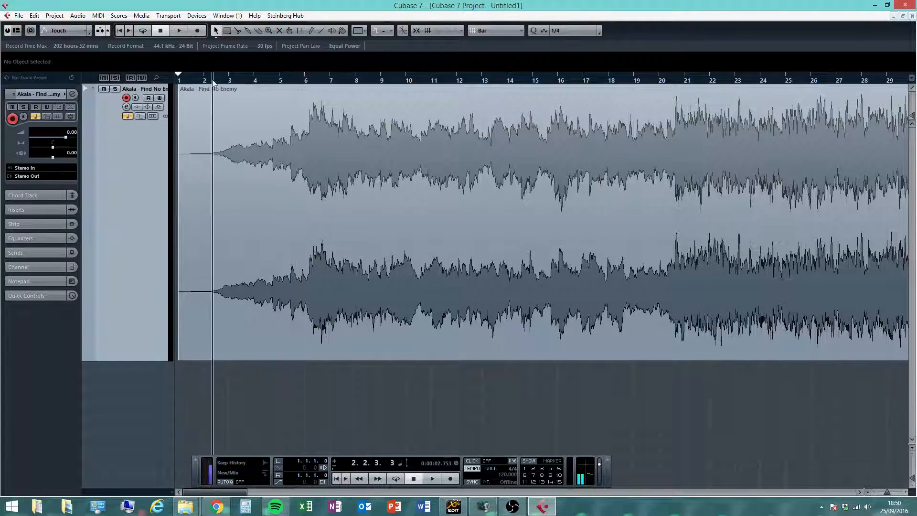
click(210, 90)
click(362, 411)
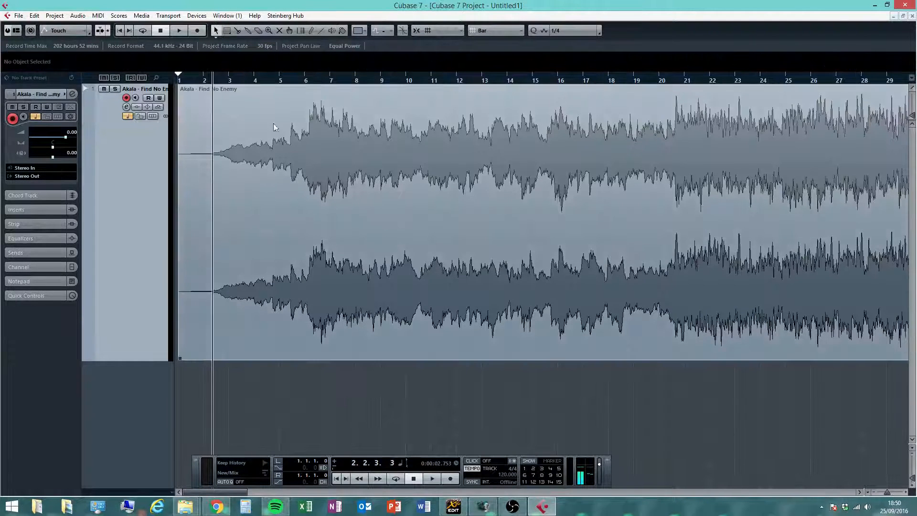
click(178, 31)
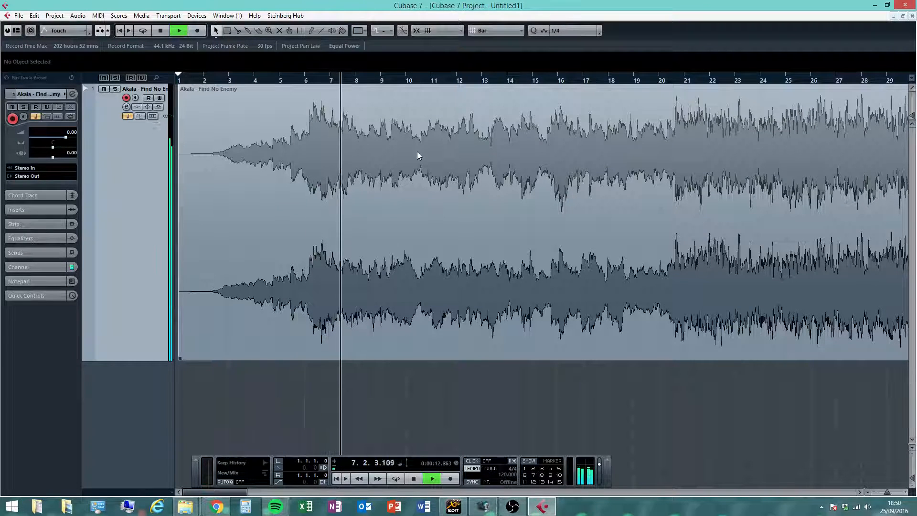
click(417, 479)
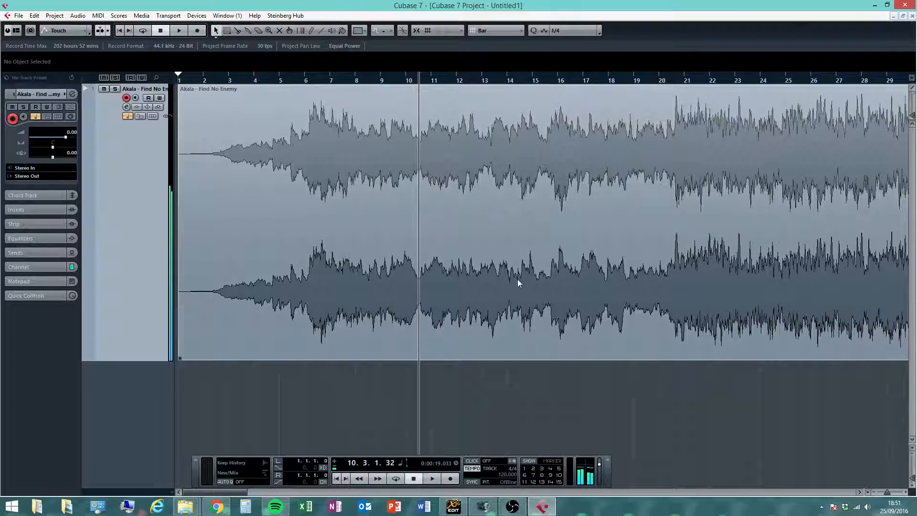
- Zoom out, lower the song event's volume to about -6.5 dB and raise it back to about 0 dB
click(466, 255)
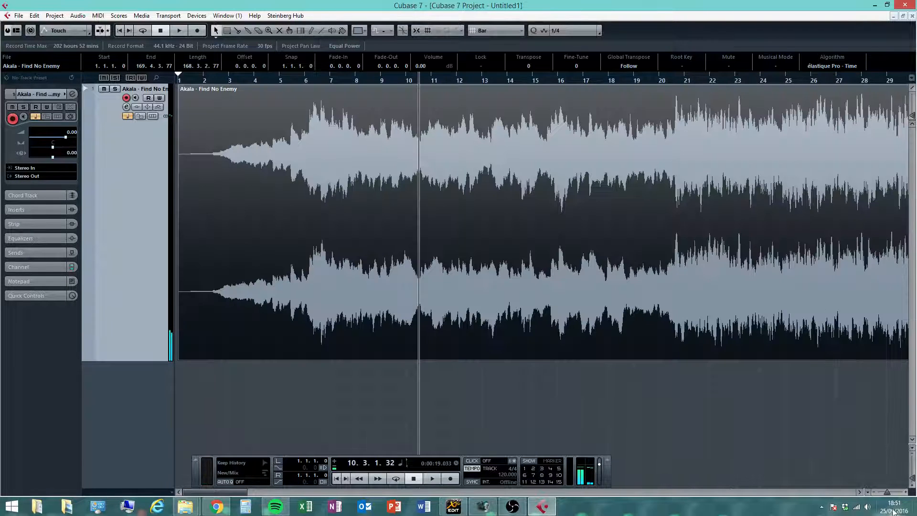
drag(888, 498, 881, 498)
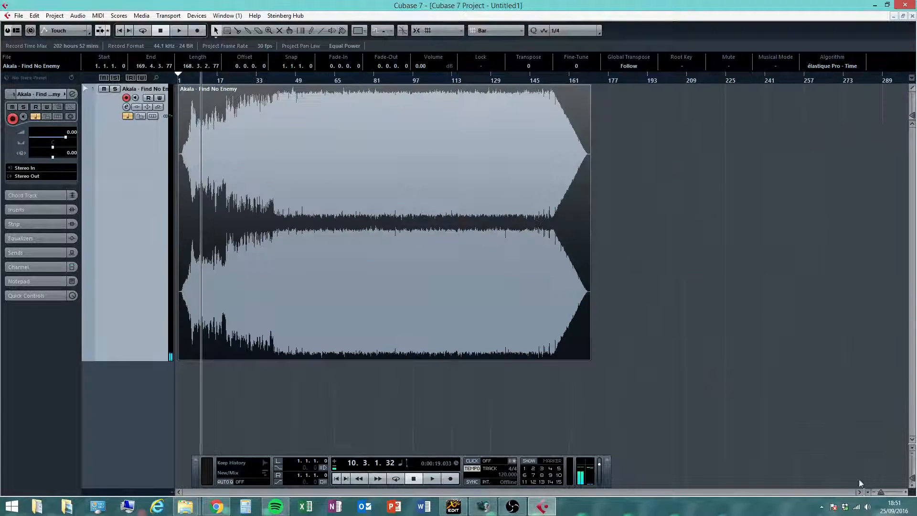
click(693, 270)
click(469, 262)
drag(386, 85, 391, 232)
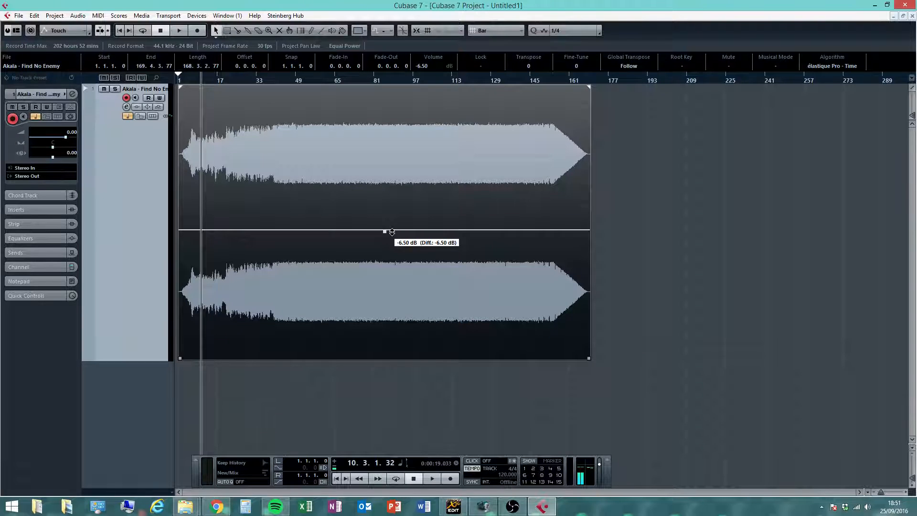
drag(392, 232, 392, 86)
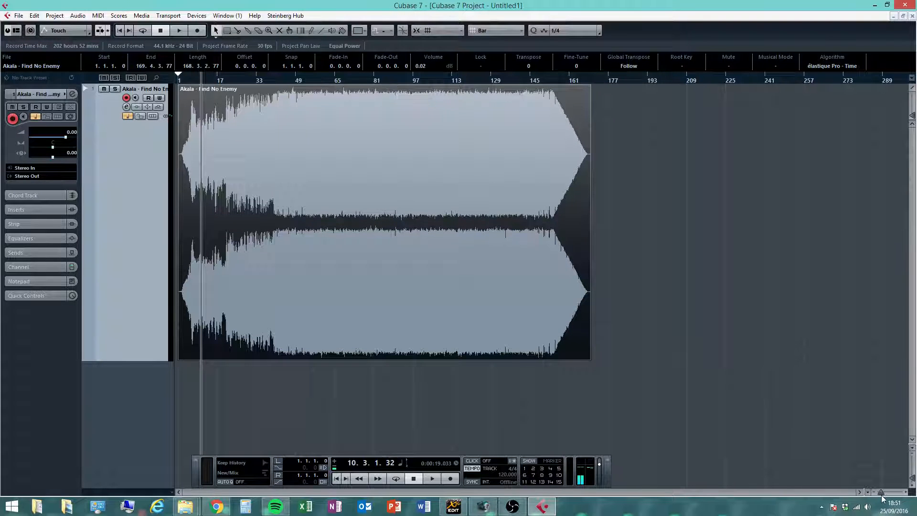
- Zoom back in on the song's start and turn Snap on
drag(882, 497, 883, 493)
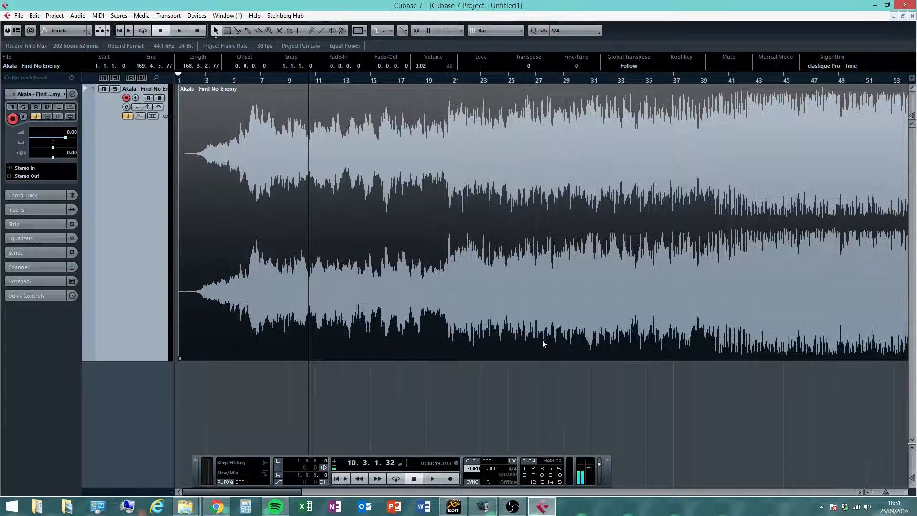
click(503, 402)
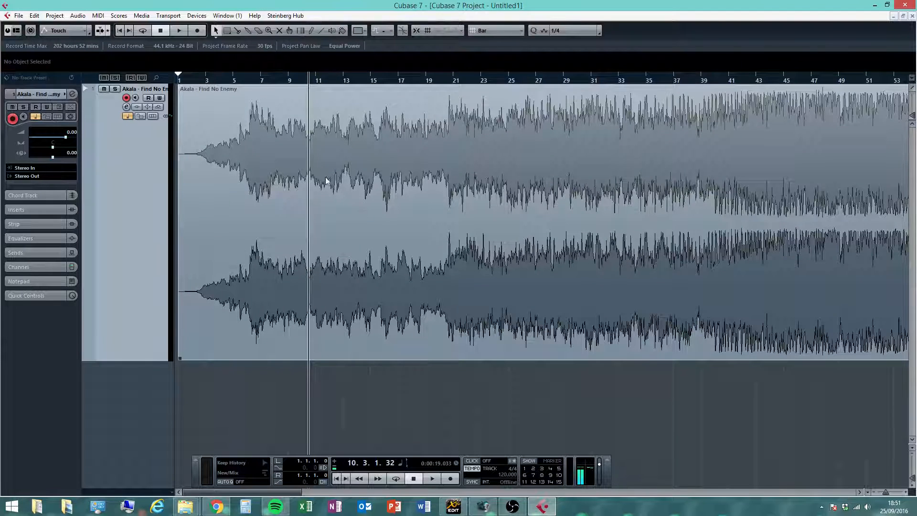
click(340, 185)
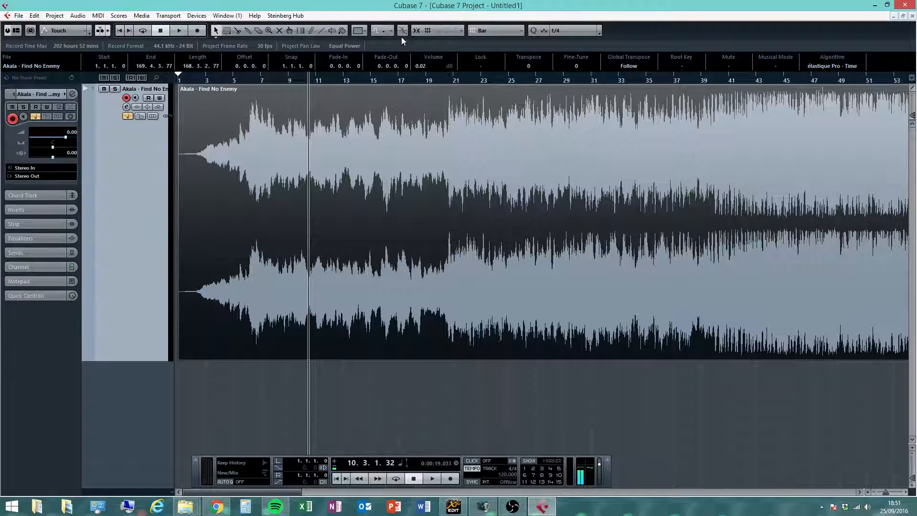
click(507, 381)
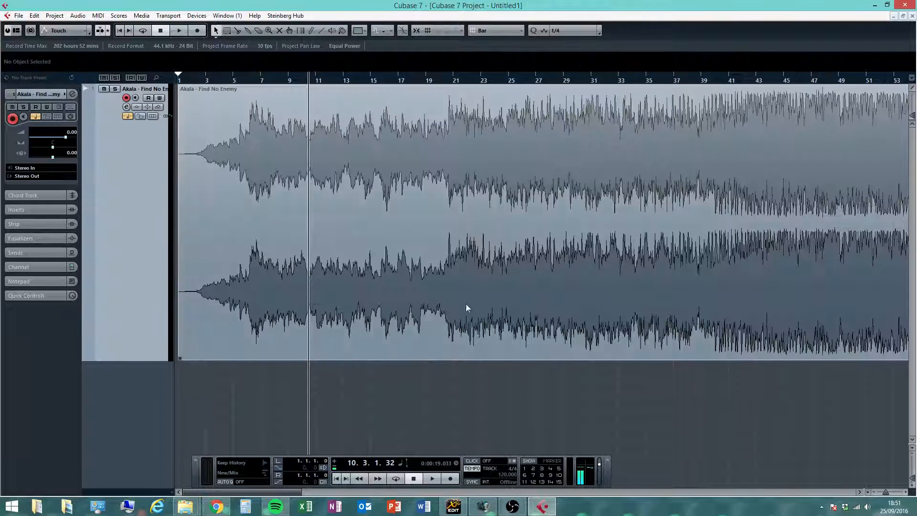
click(419, 30)
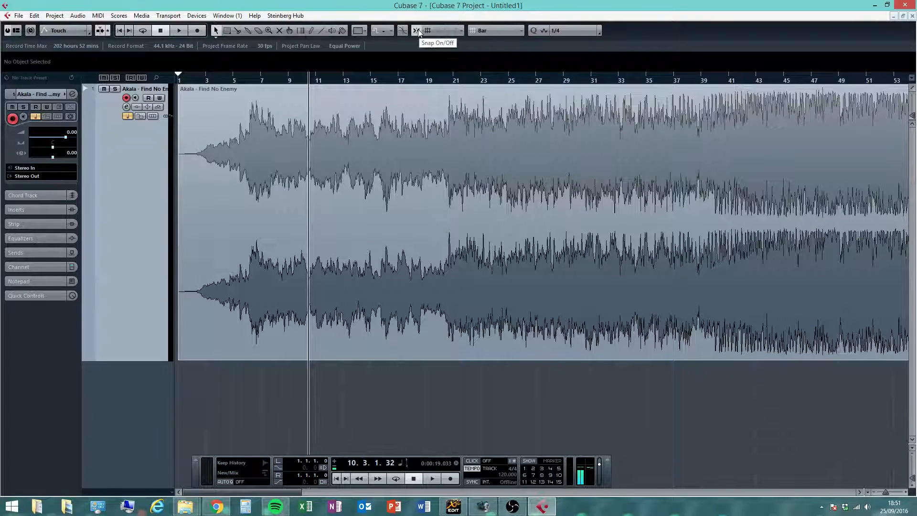
- Zoom in around bar 20 and step the project cursor across bars 19, 20, 21 and 22
drag(440, 79, 430, 206)
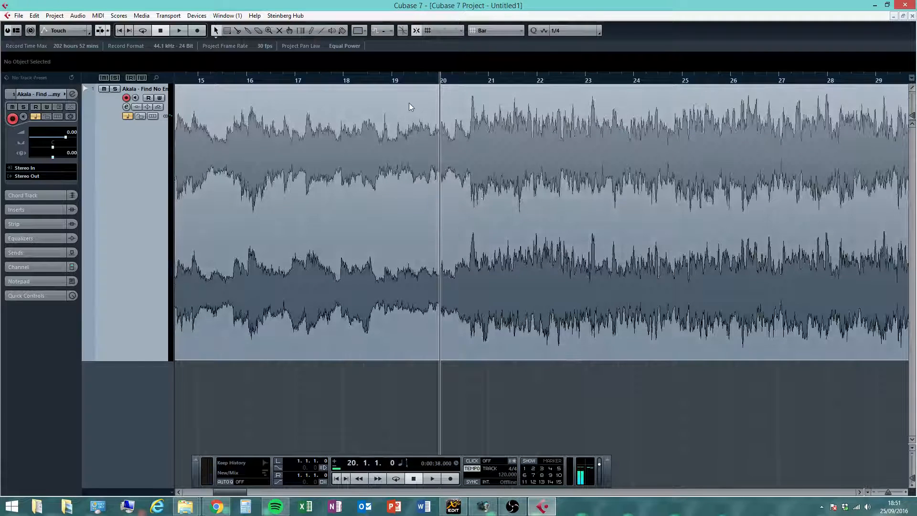
click(393, 82)
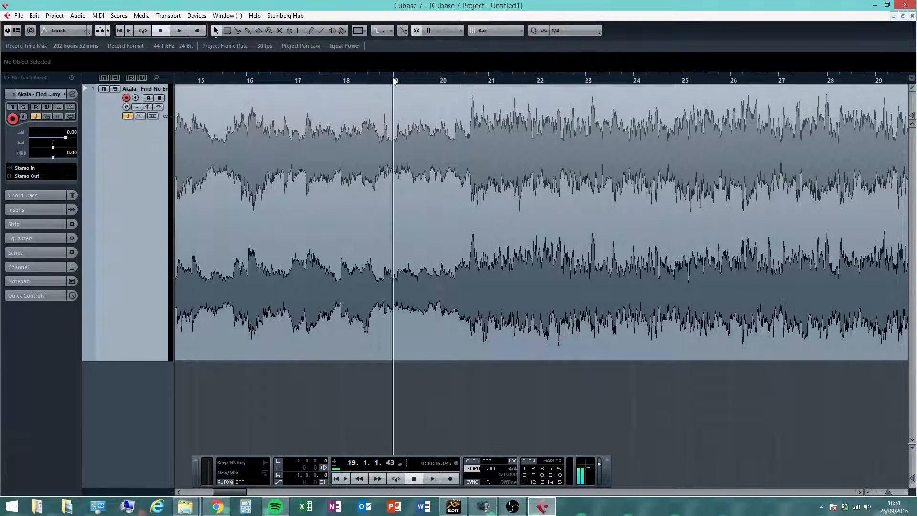
click(442, 82)
click(488, 82)
click(539, 81)
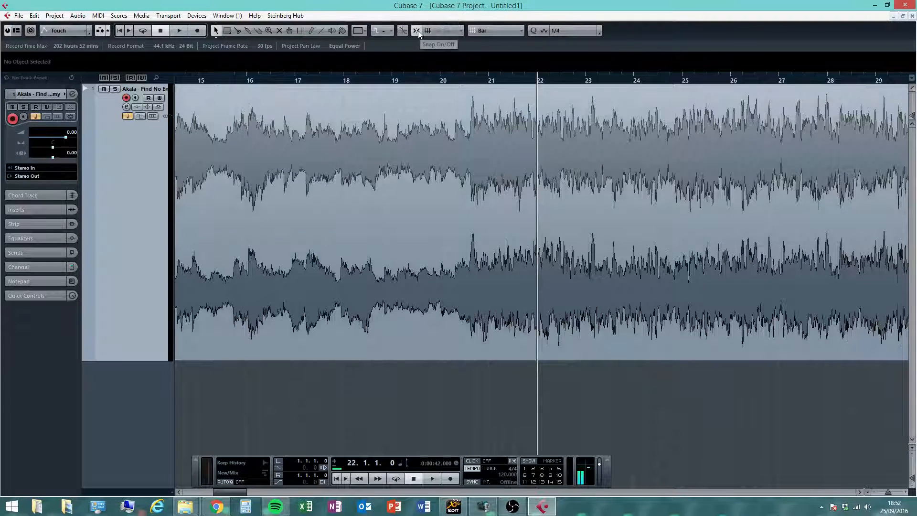
- Open the toolbox at the pointer, pick the Split tool, then return to the Object Selection tool
right_click(454, 133)
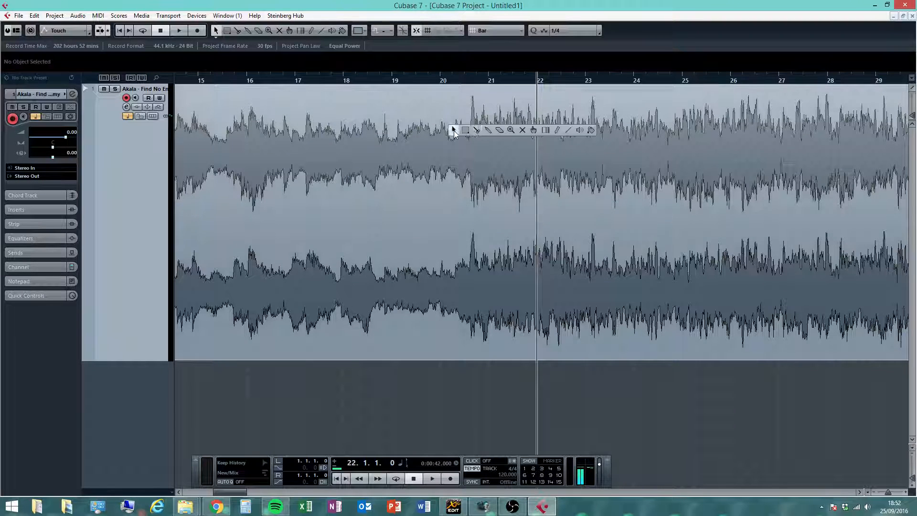
click(454, 132)
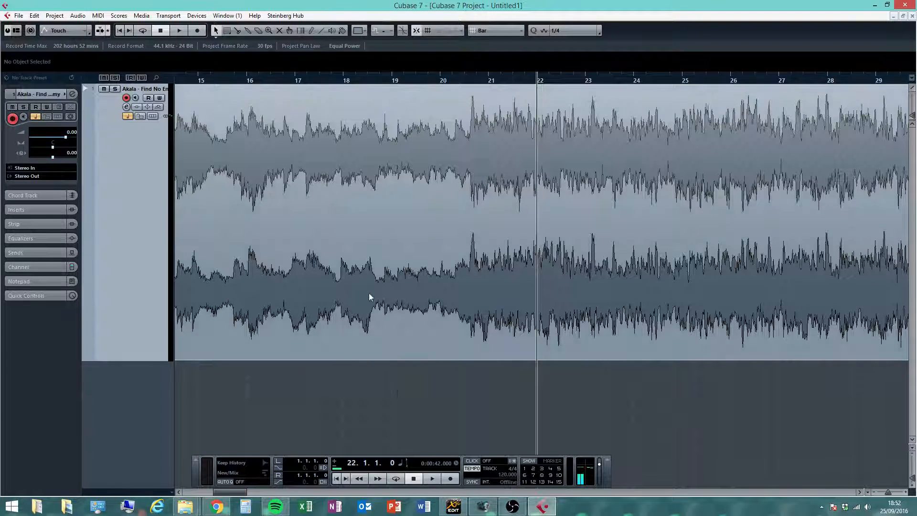
right_click(433, 205)
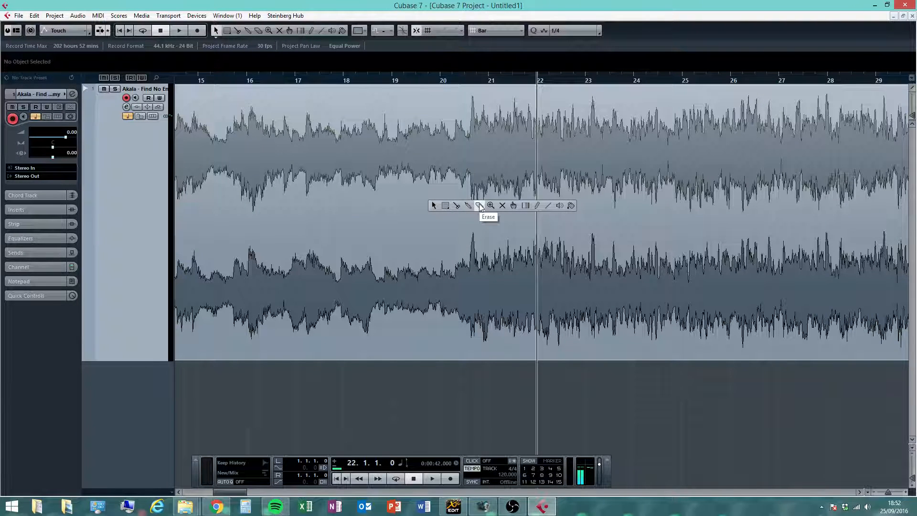
click(456, 207)
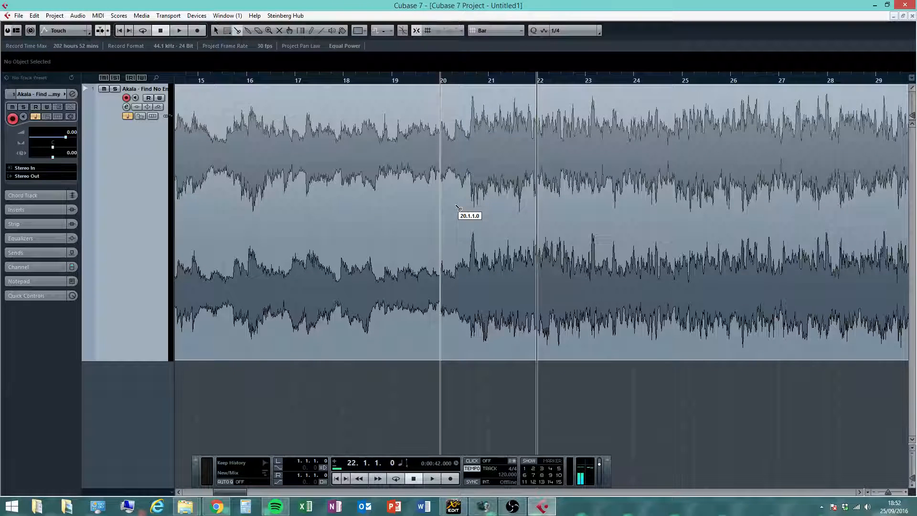
right_click(471, 150)
click(474, 148)
- Play the song from bar 19 and stop playback
click(395, 80)
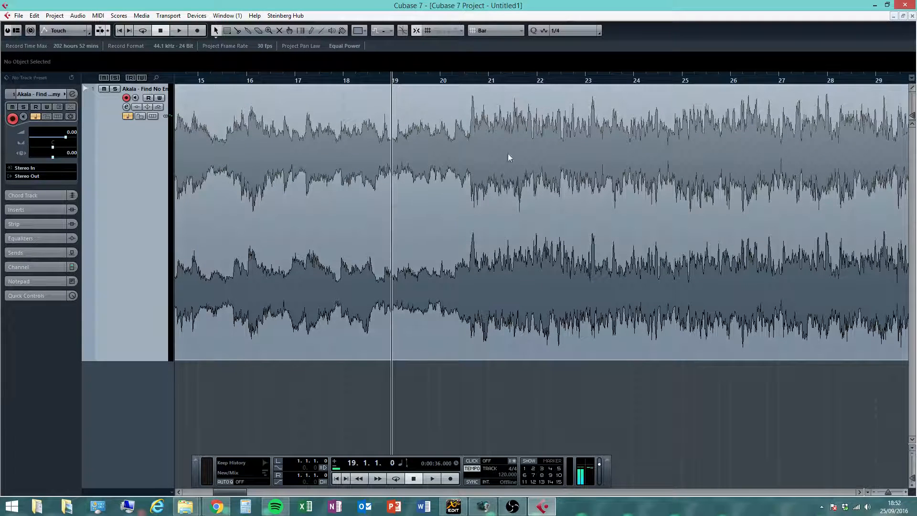
click(434, 479)
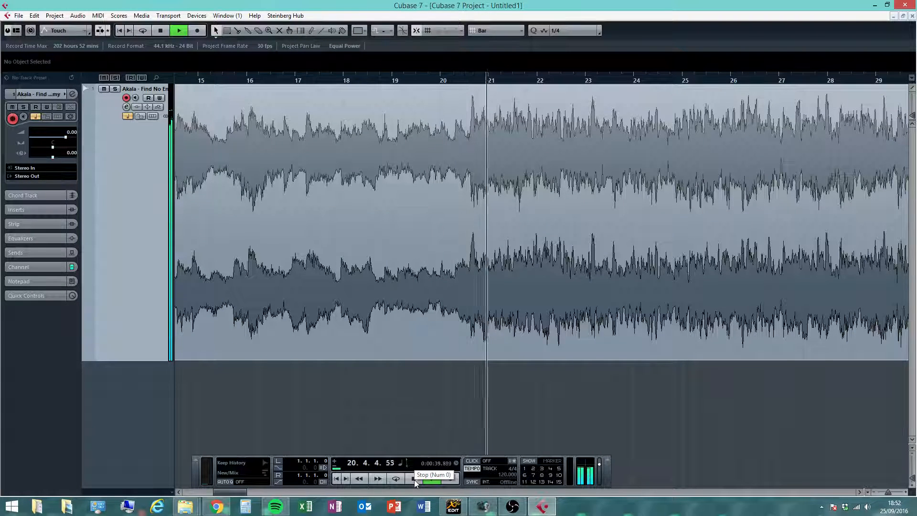
click(414, 480)
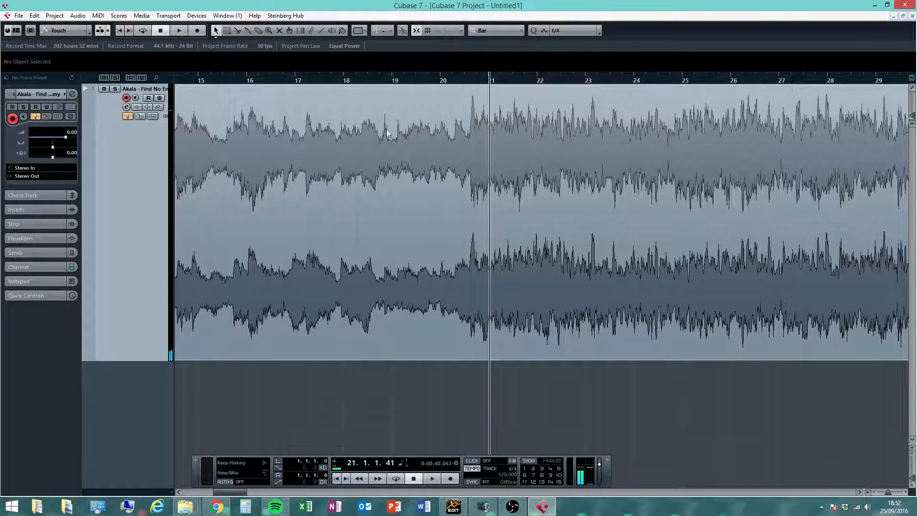
- Pick the Split tool from the toolbox and split the song event at bar 21
right_click(463, 149)
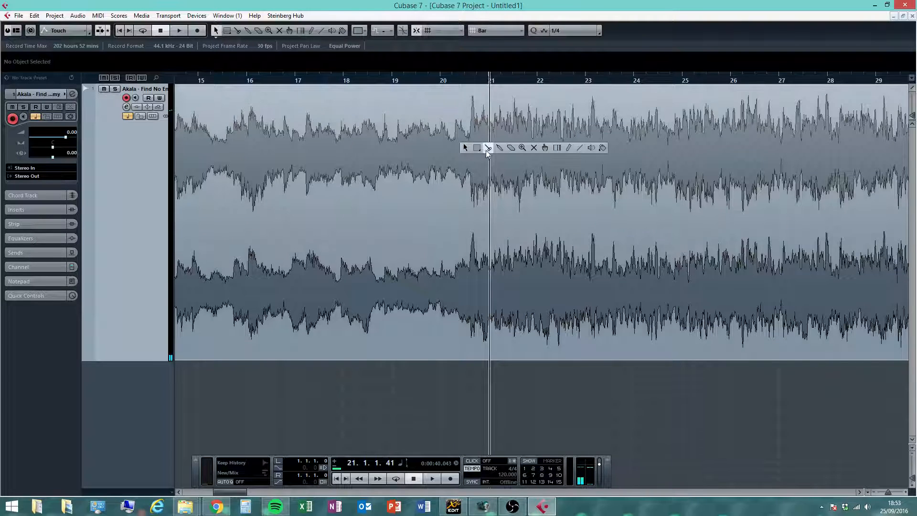
click(488, 148)
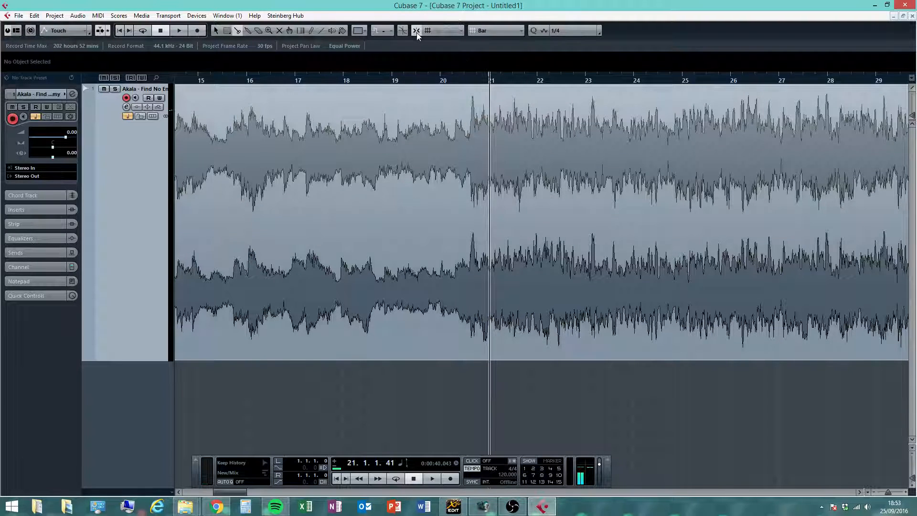
click(469, 140)
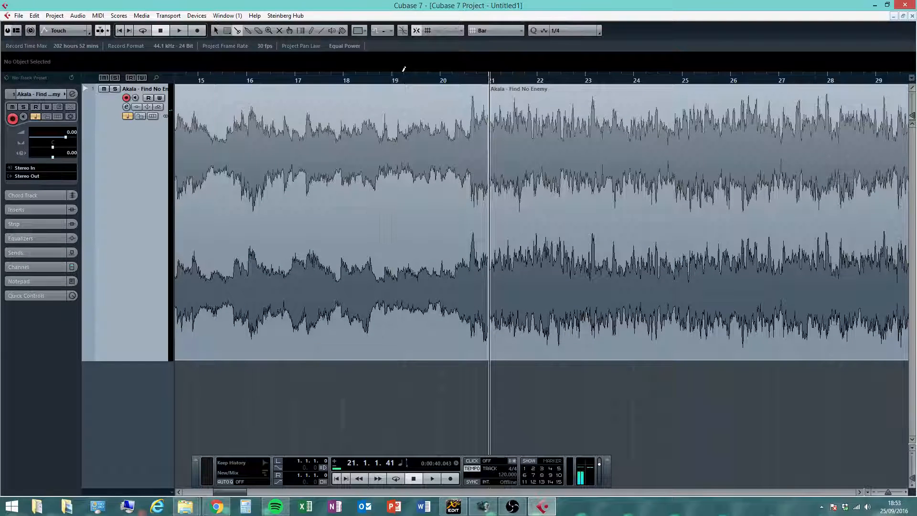
key(KP_0)
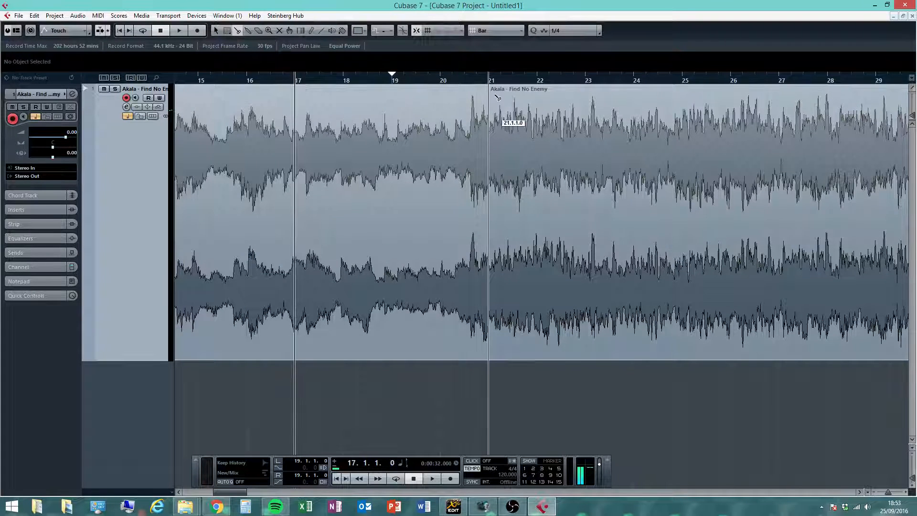
- Split the song event at bar 20 and undo that split
click(447, 132)
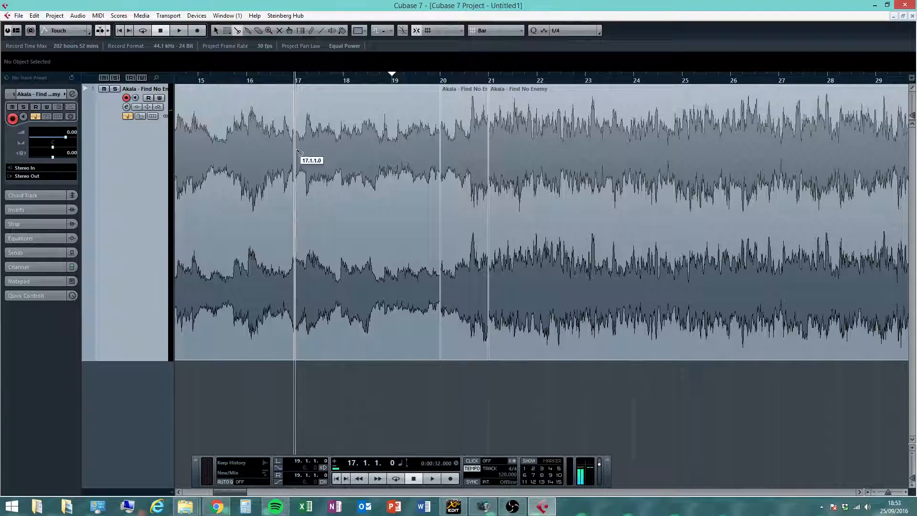
click(38, 18)
click(39, 19)
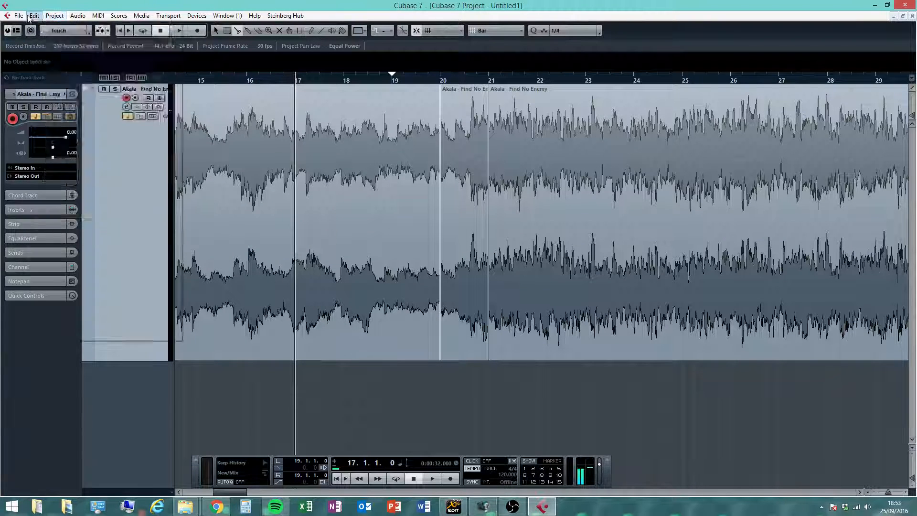
click(38, 18)
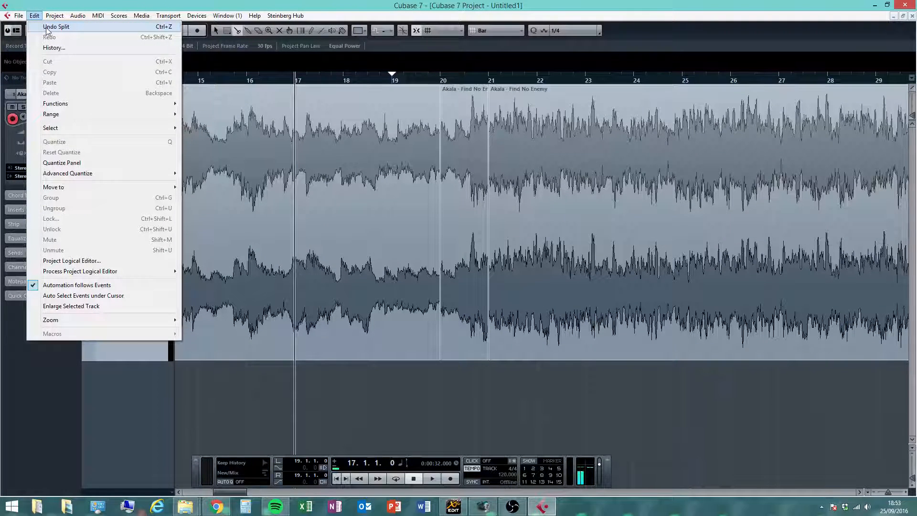
click(53, 27)
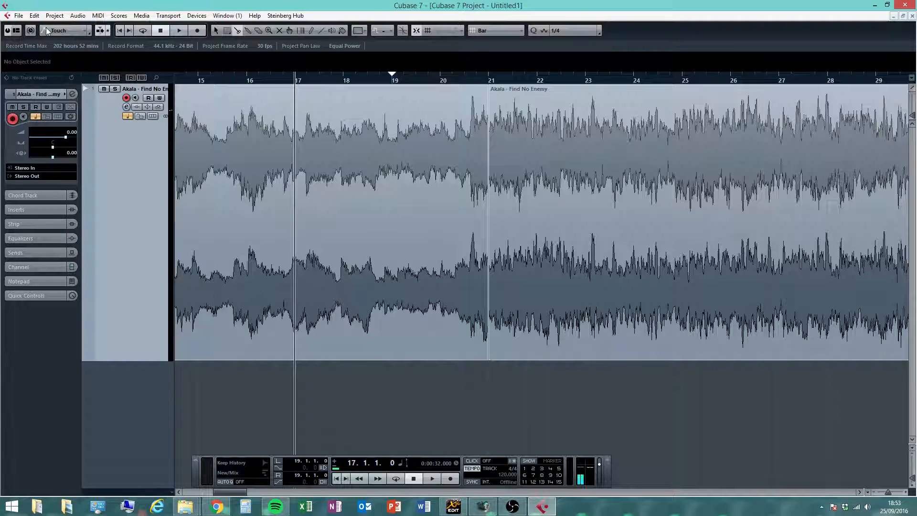
- Rejoin the two parts of the song event at bar 21
right_click(451, 180)
click(471, 177)
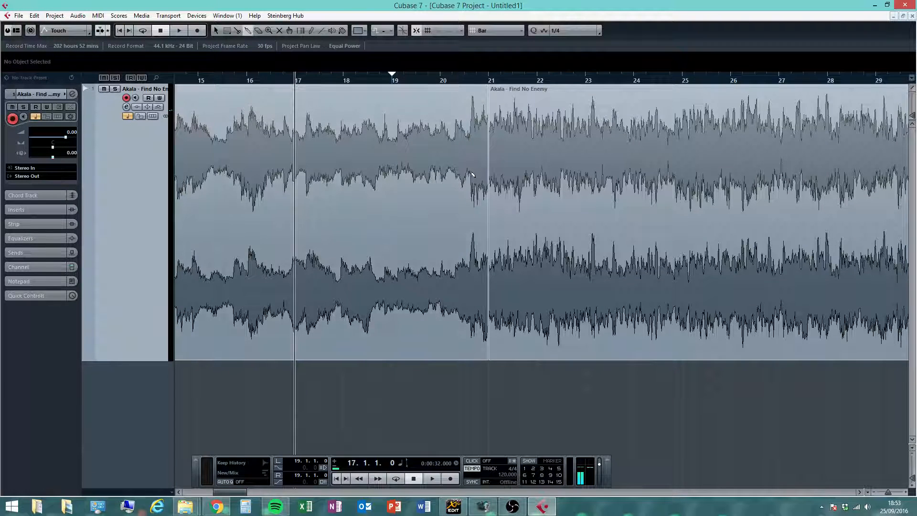
click(473, 173)
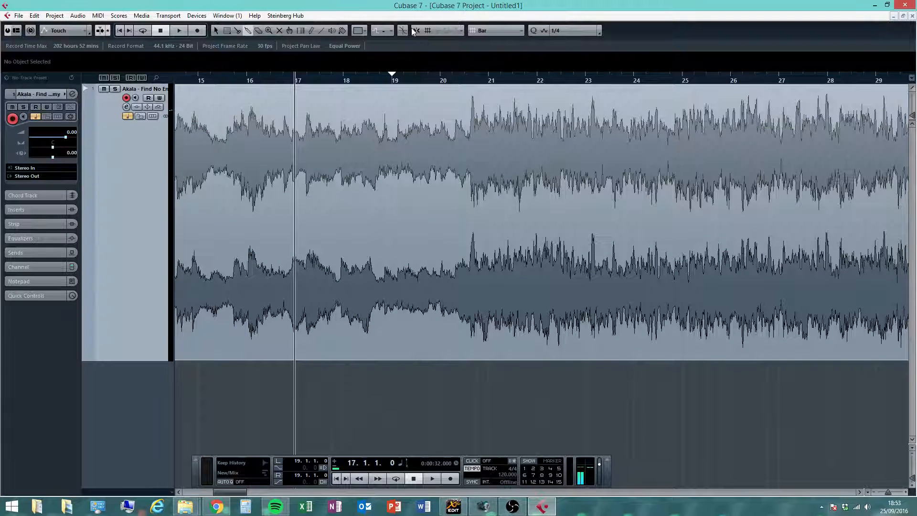
- Restore the project window to a floating window and reposition it
click(903, 16)
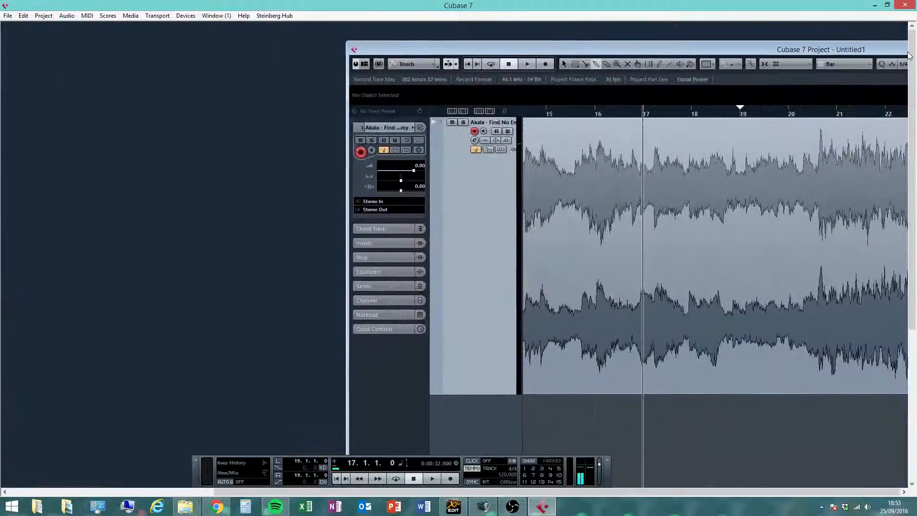
drag(705, 47, 603, 54)
drag(724, 66, 521, 72)
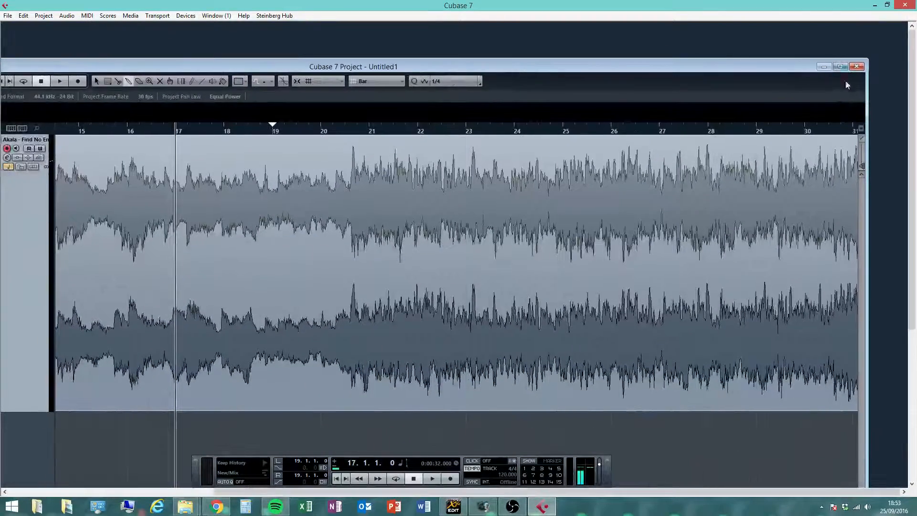
- Maximize the project window to fill the screen
double_click(583, 71)
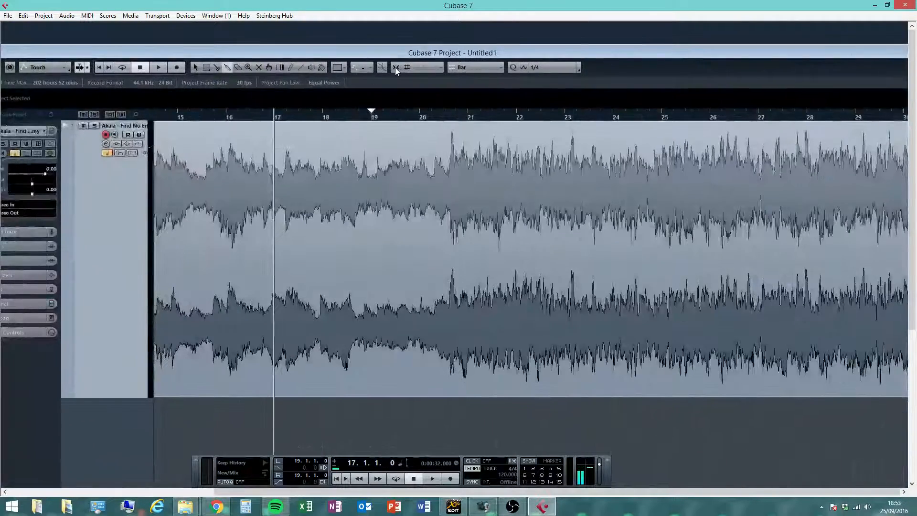
double_click(824, 55)
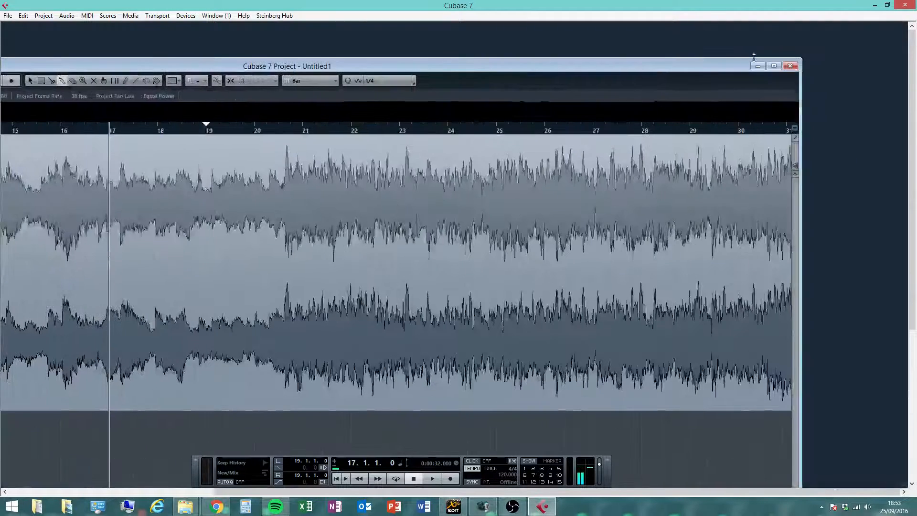
click(774, 66)
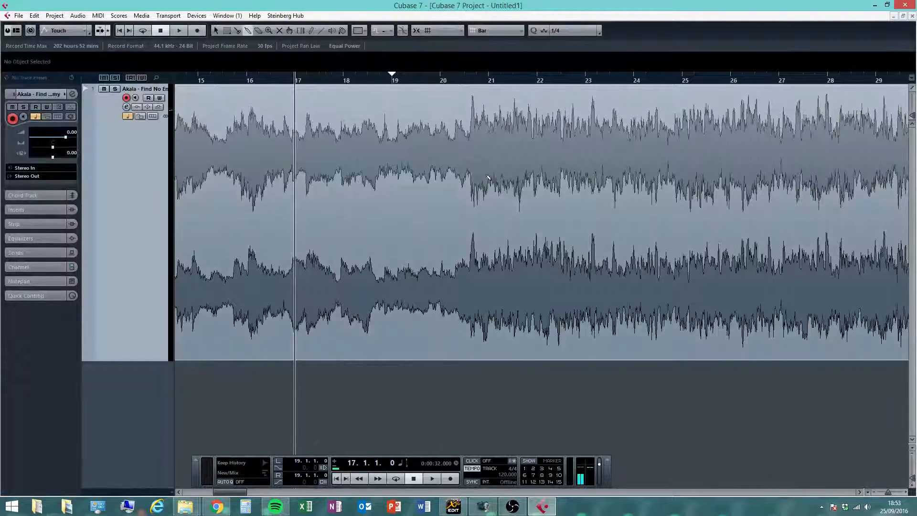
- Switch to the Split tool and split the song event at bar 21
right_click(402, 170)
click(424, 169)
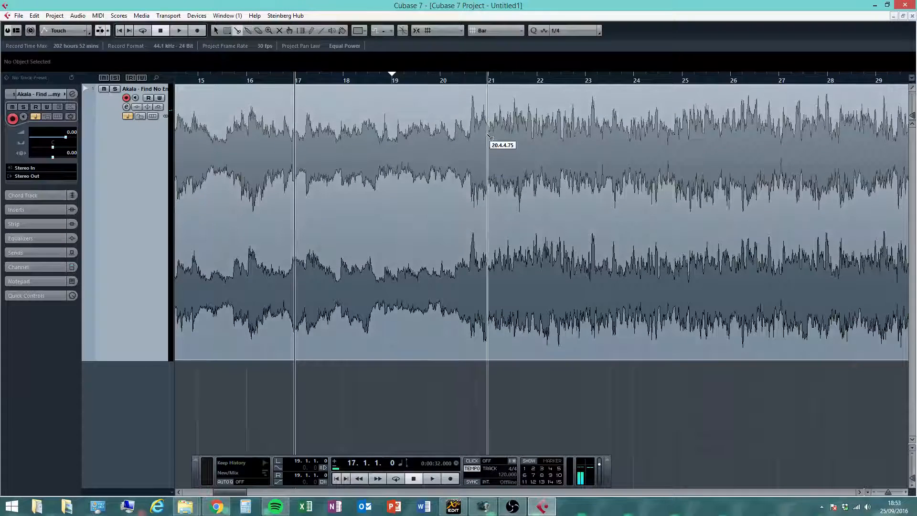
click(469, 141)
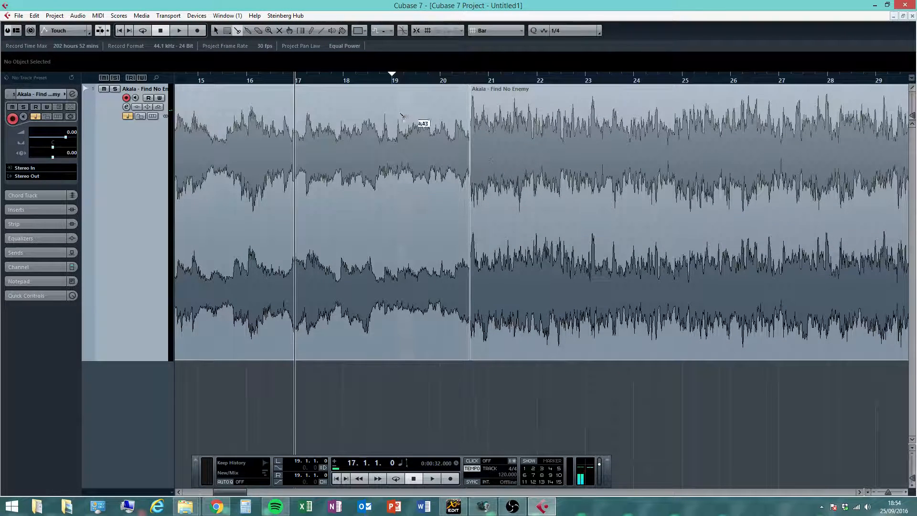
- Zoom out, split the song event near bar 9, and undo that split
click(876, 495)
click(876, 495)
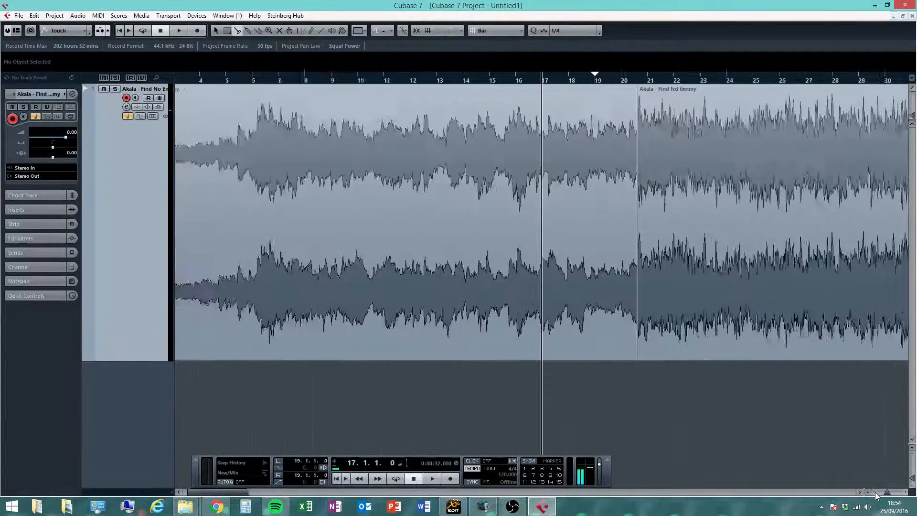
click(876, 495)
click(875, 495)
click(876, 495)
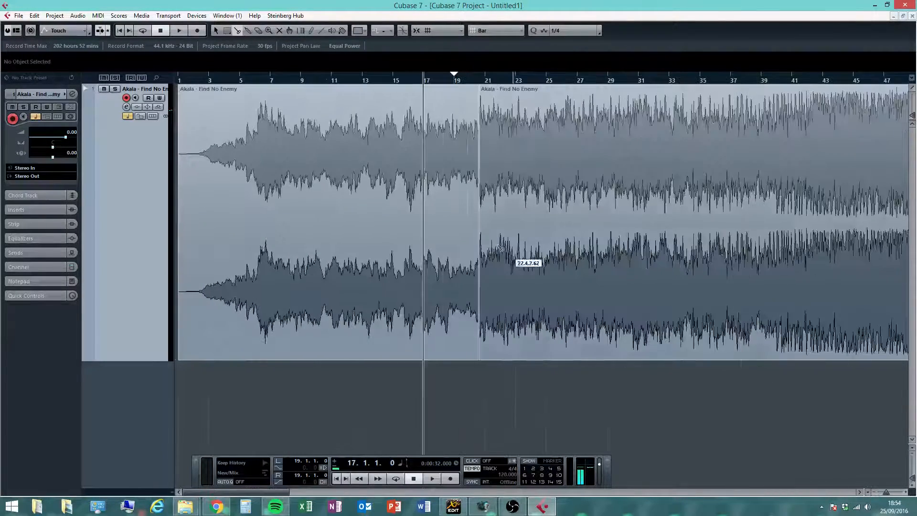
right_click(293, 217)
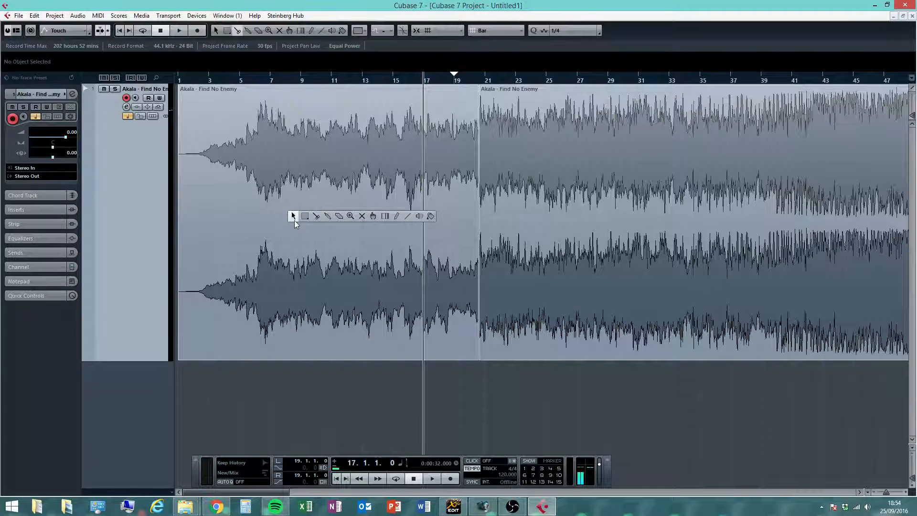
click(293, 217)
right_click(293, 219)
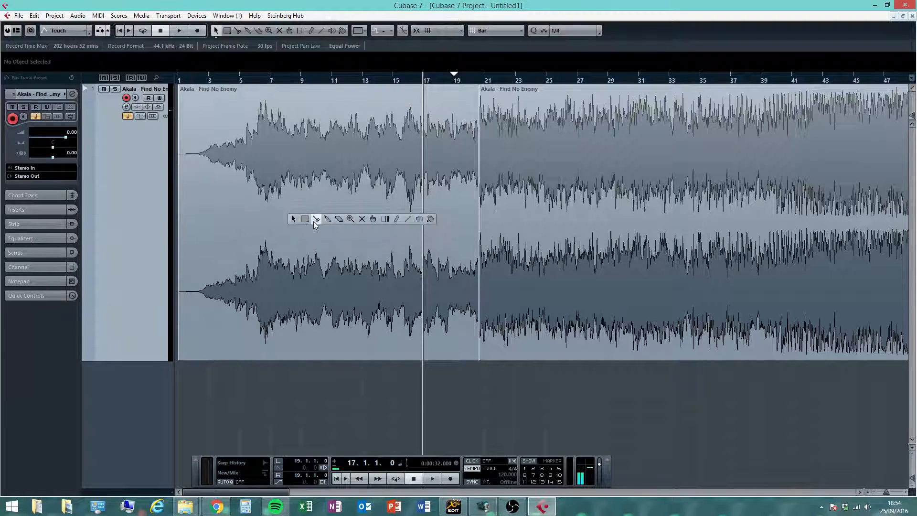
click(314, 219)
click(314, 191)
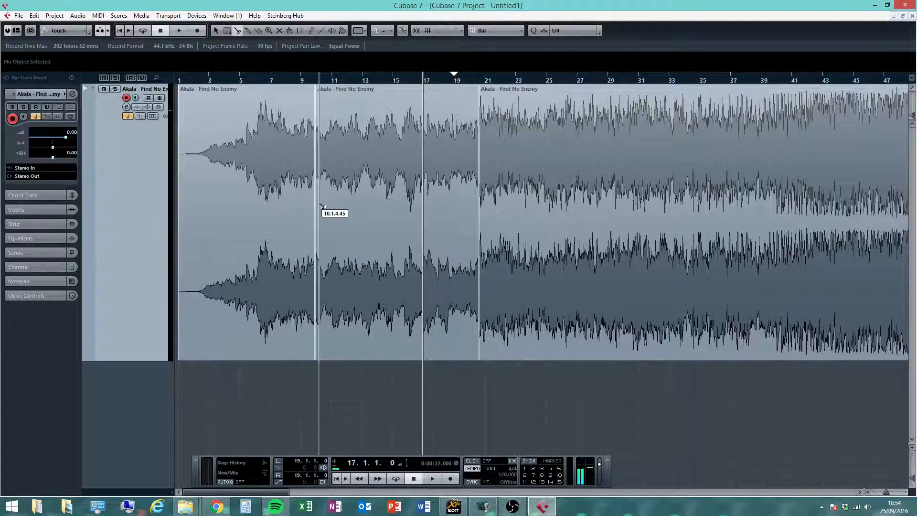
click(35, 15)
click(48, 29)
- Return to the Object Selection tool, lower the volume of the first song part with its volume handle, and play back the transition
right_click(297, 193)
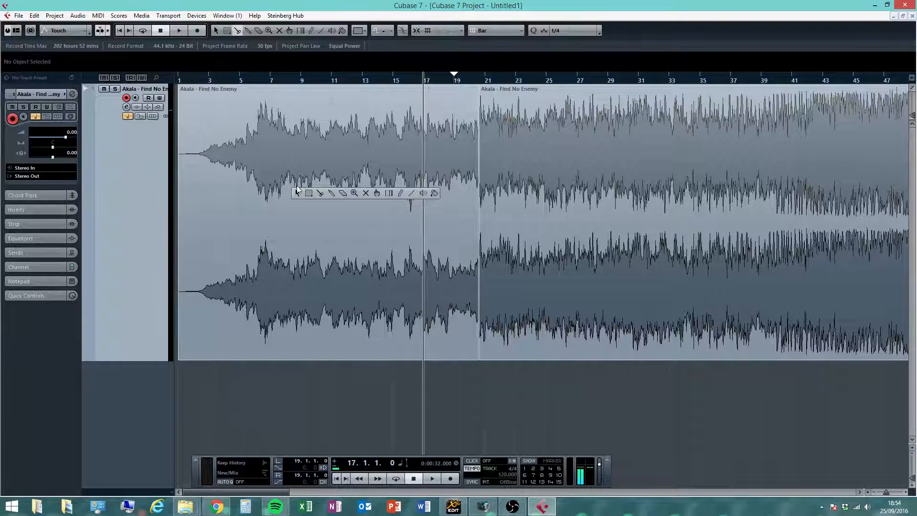
click(296, 193)
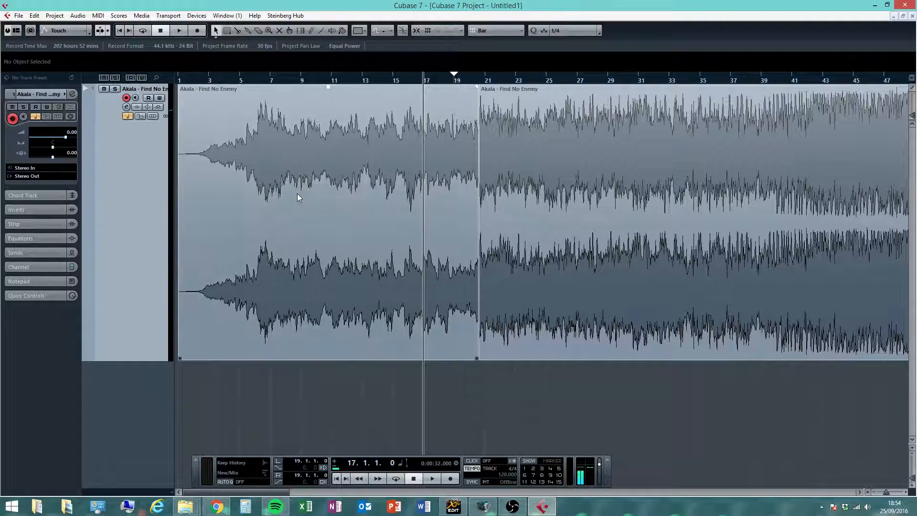
click(303, 177)
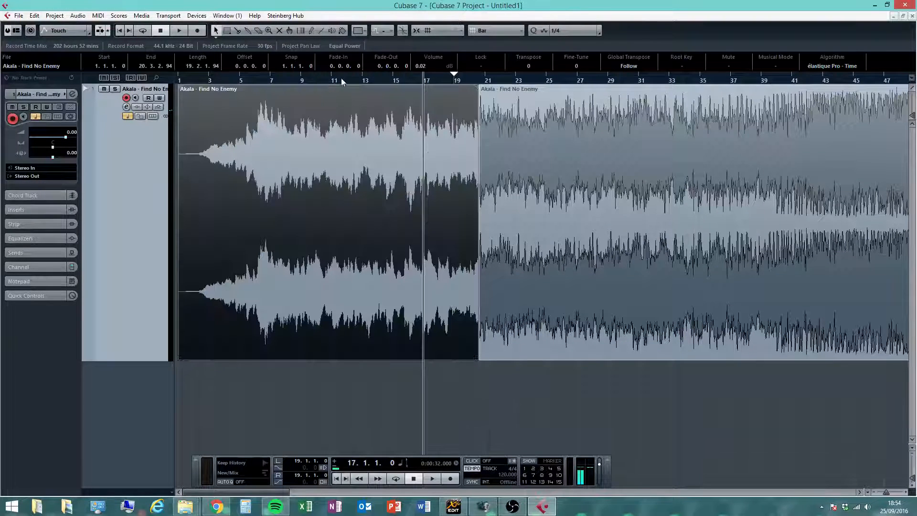
drag(330, 87, 330, 211)
click(531, 414)
mouse_move(255, 173)
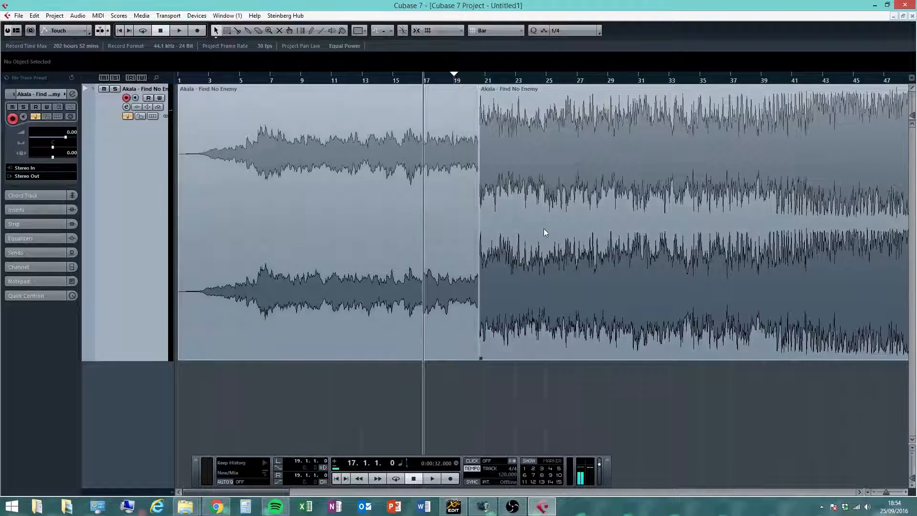
key(space)
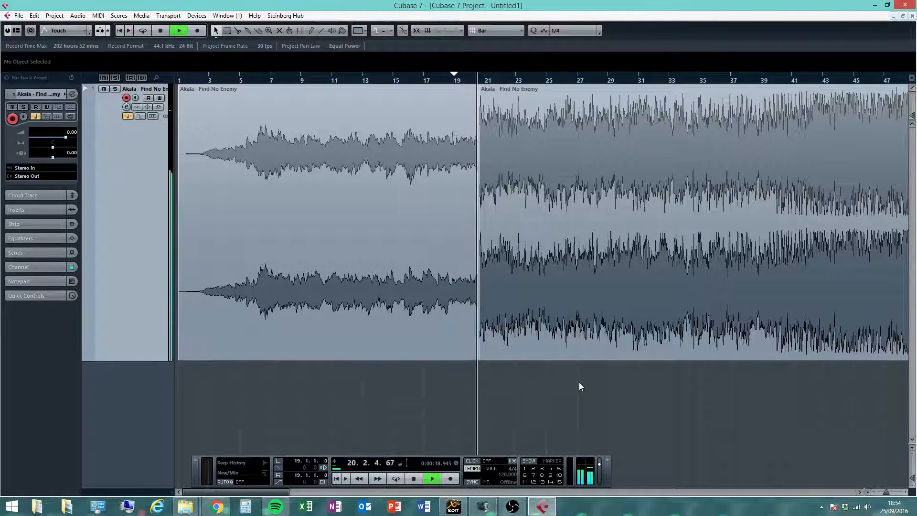
click(417, 479)
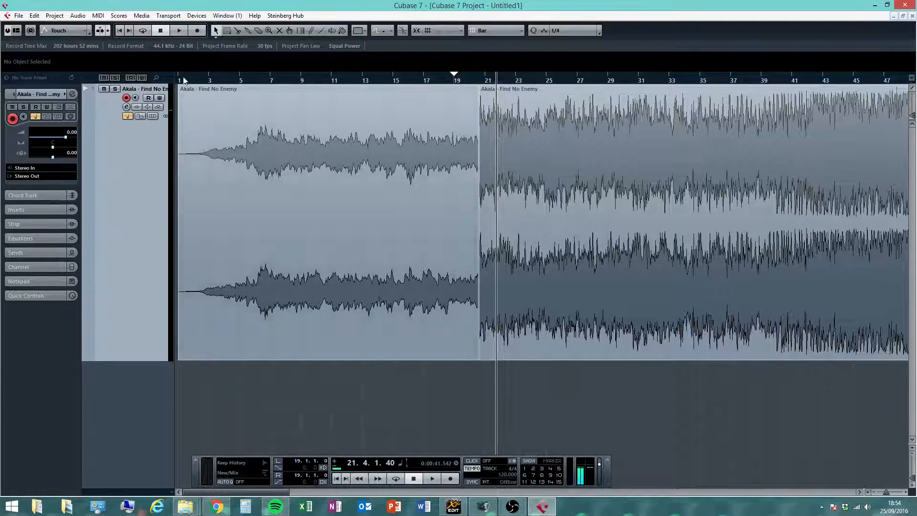
click(160, 98)
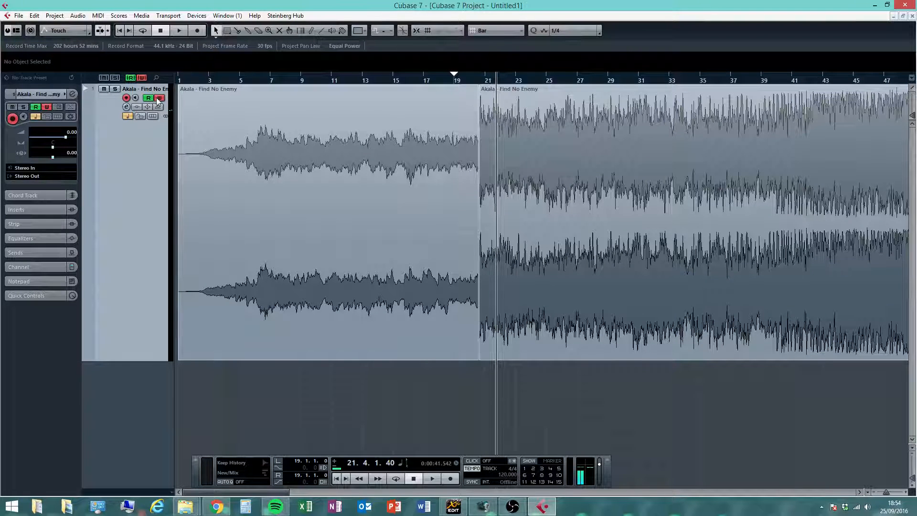
click(160, 98)
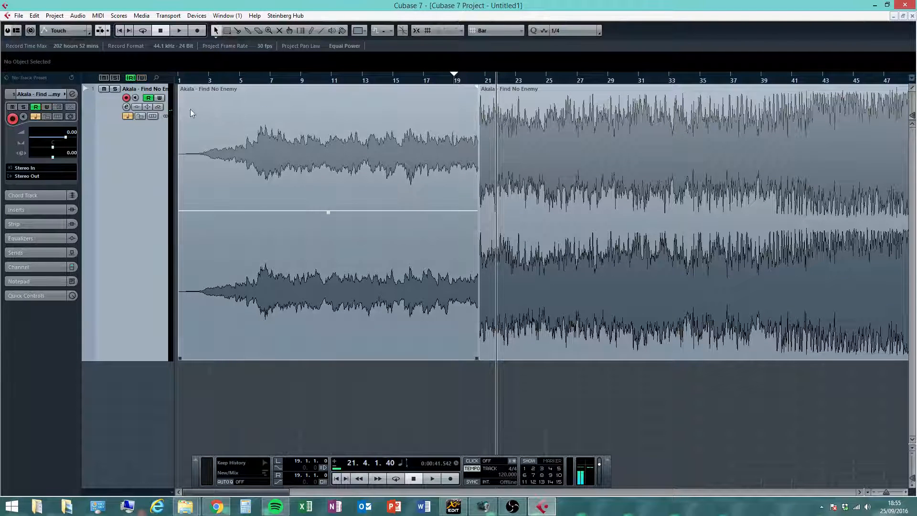
click(422, 193)
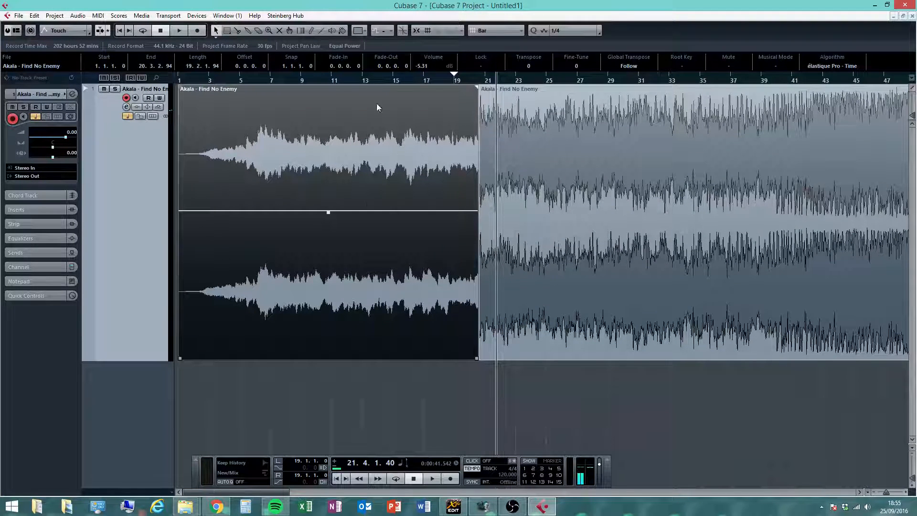
click(478, 79)
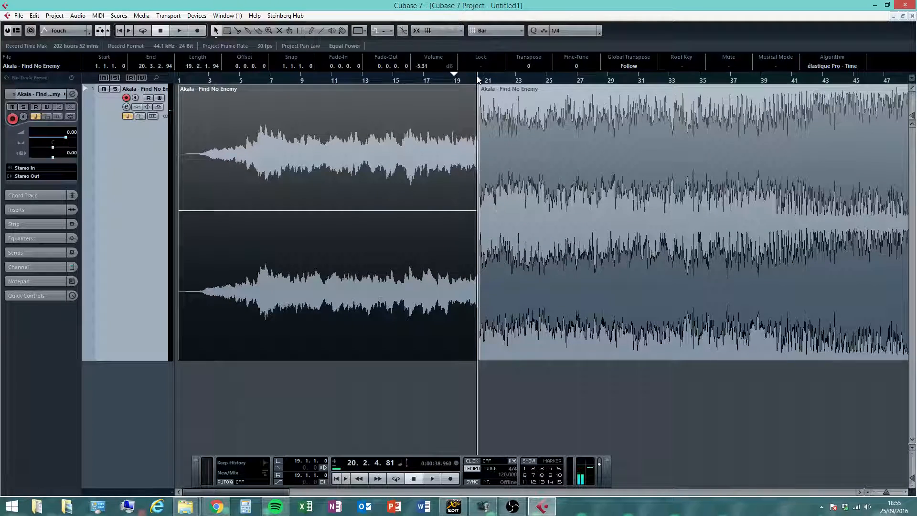
- Zoom in around bar 20 and split the end of the first song part at four points between bars 19 and 21
drag(477, 77, 465, 180)
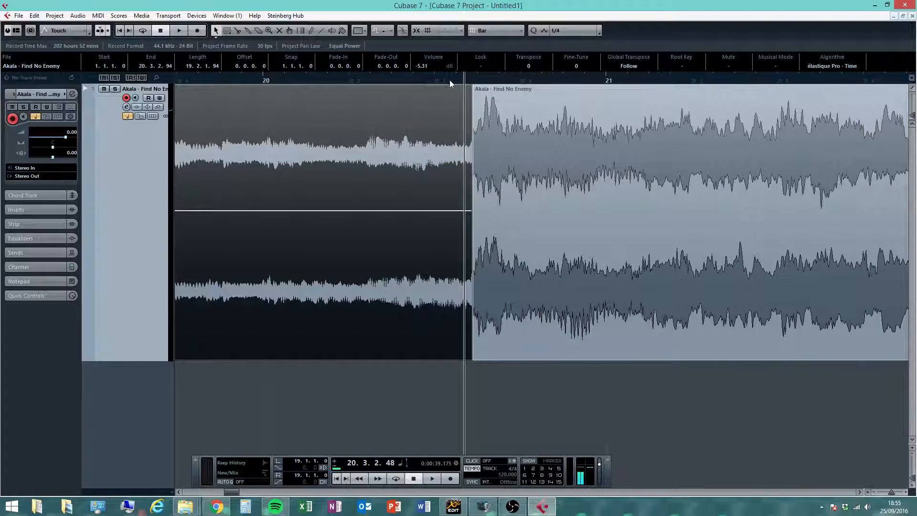
drag(449, 82, 293, 63)
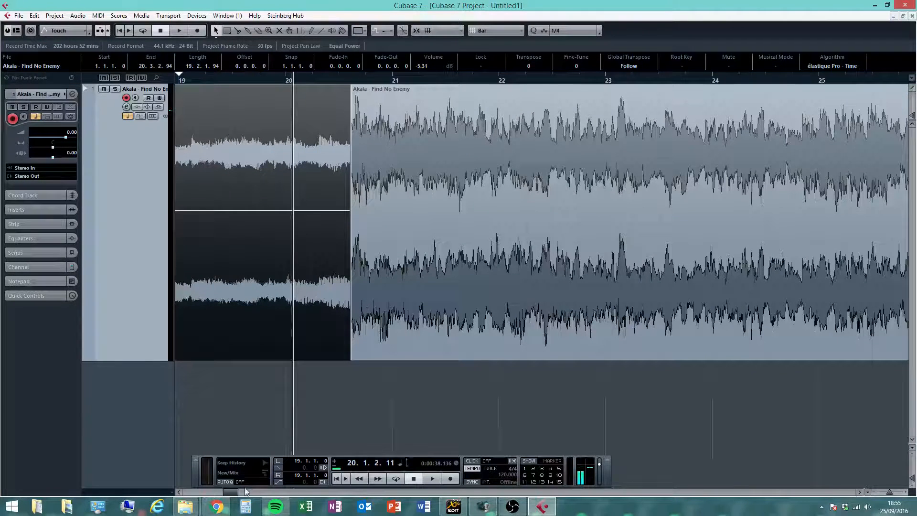
click(179, 492)
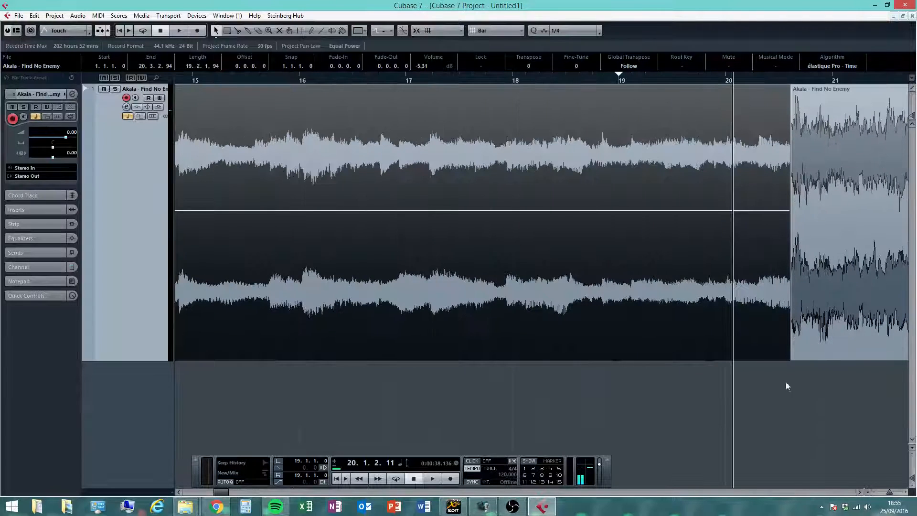
click(853, 425)
right_click(633, 192)
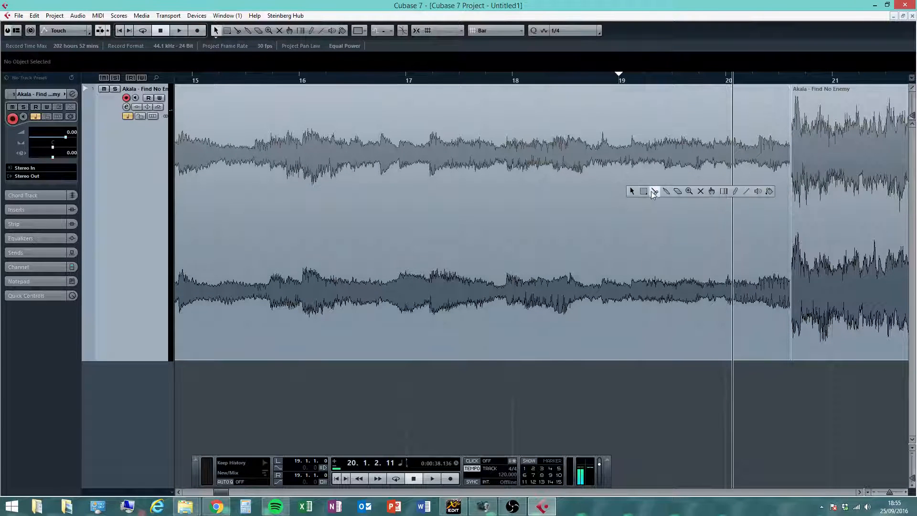
click(654, 192)
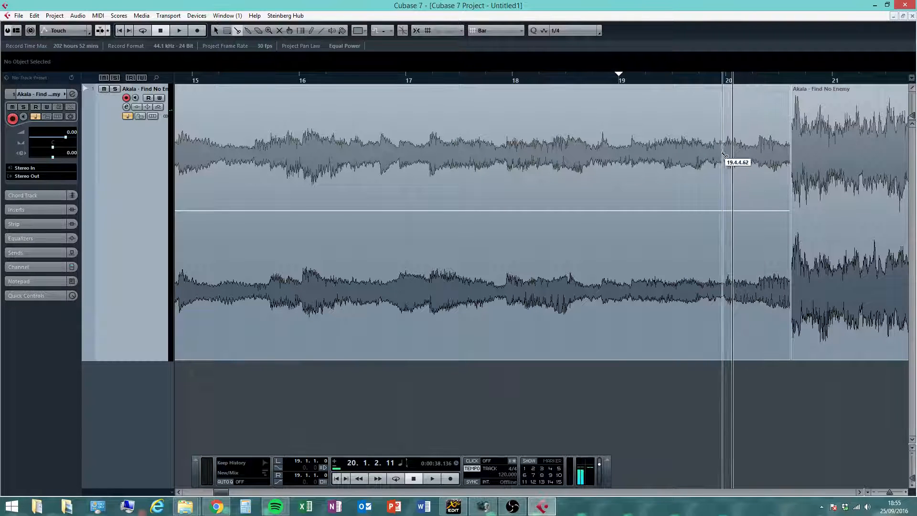
click(875, 492)
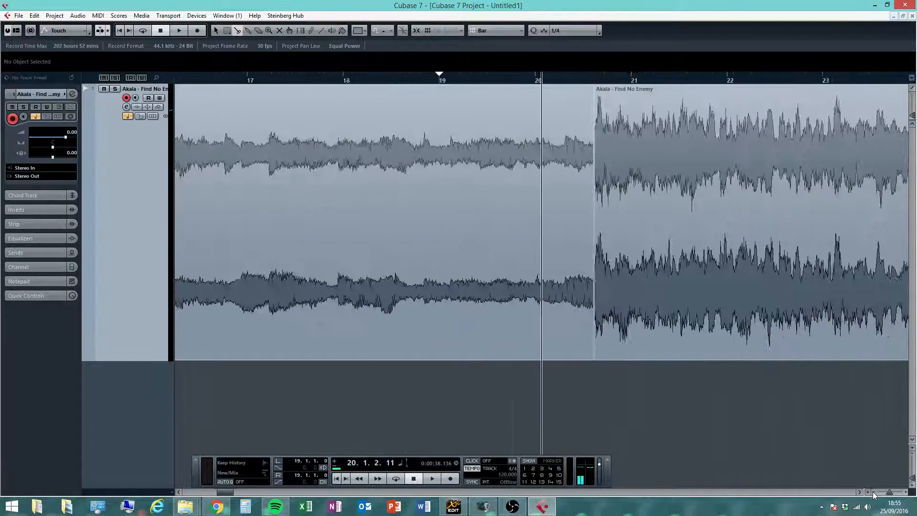
click(559, 167)
click(538, 166)
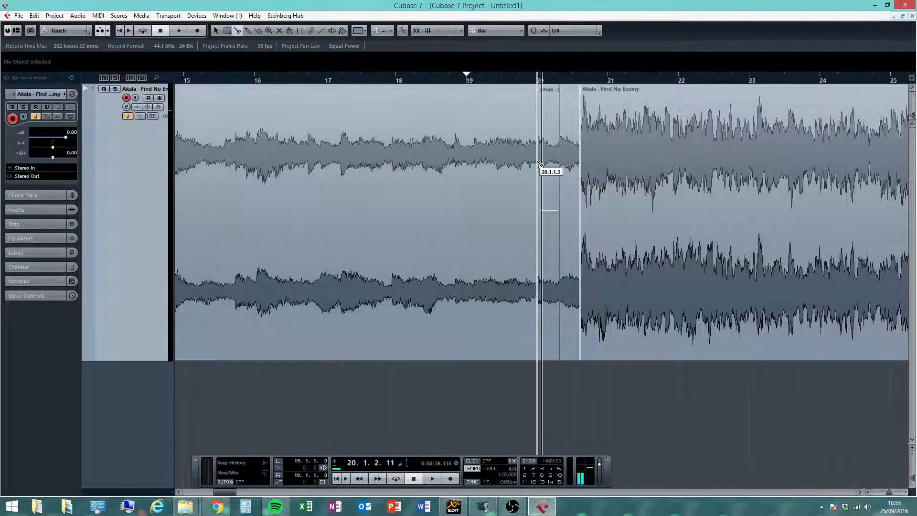
click(513, 165)
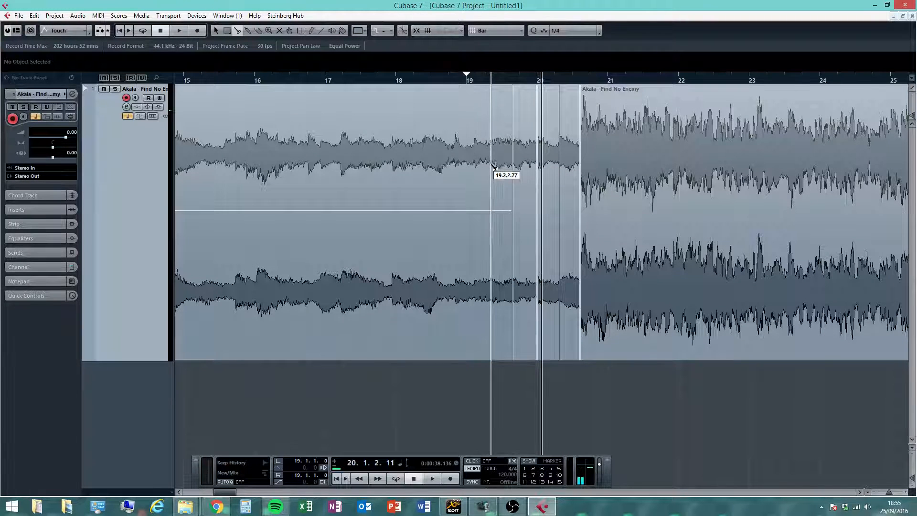
click(492, 165)
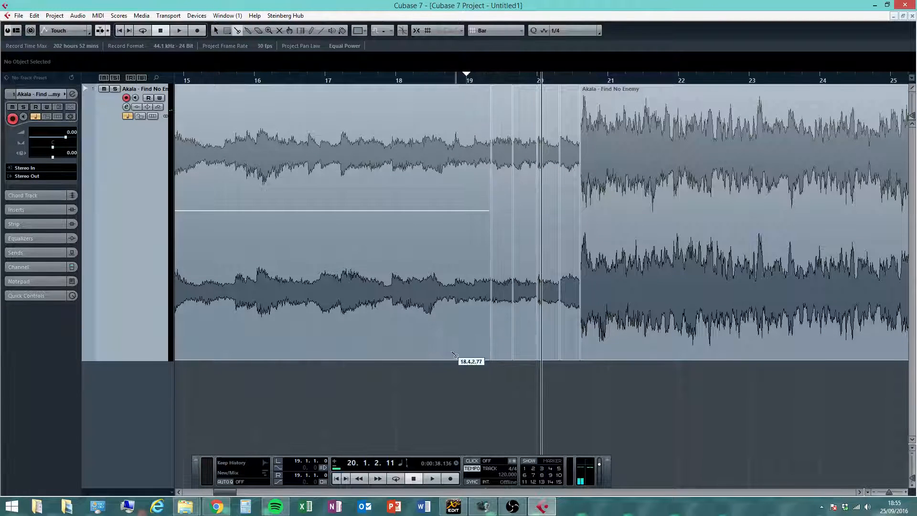
- Select the first slice after bar 19 and raise its volume with the volume handle
key(1)
click(406, 219)
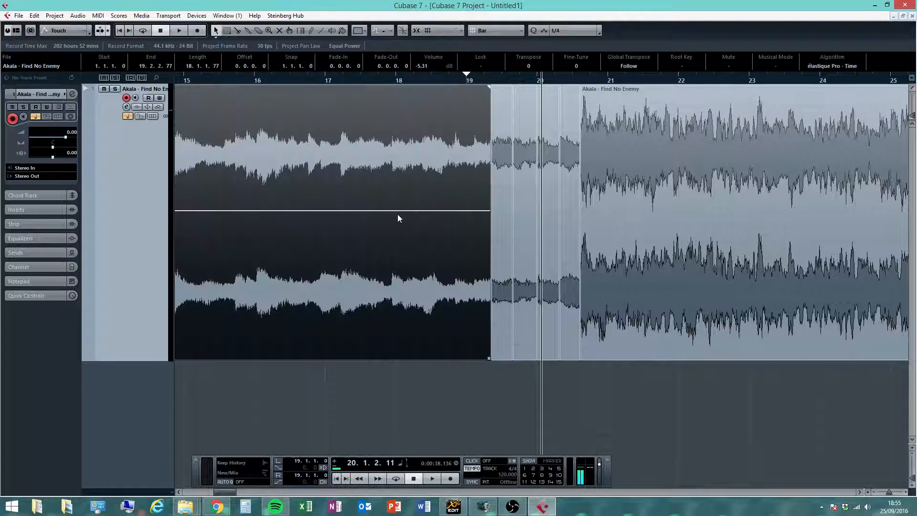
click(626, 131)
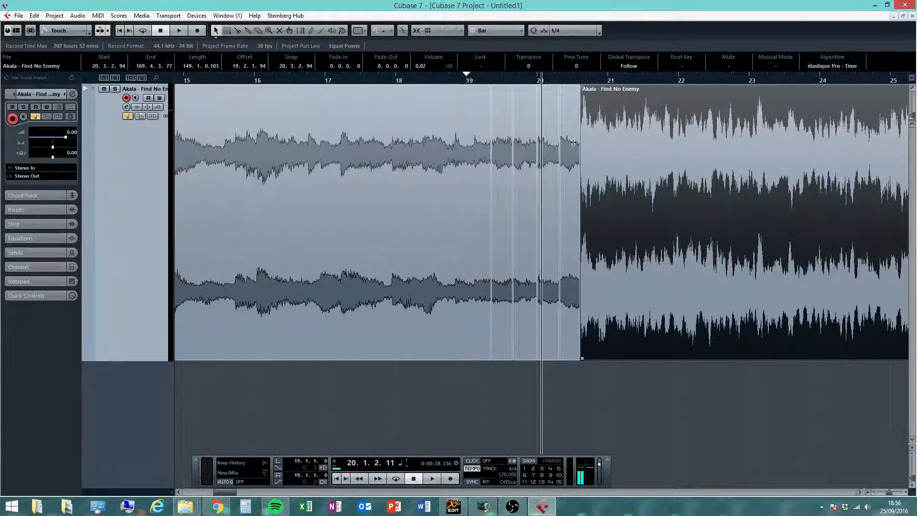
click(505, 164)
click(620, 150)
drag(568, 365, 499, 313)
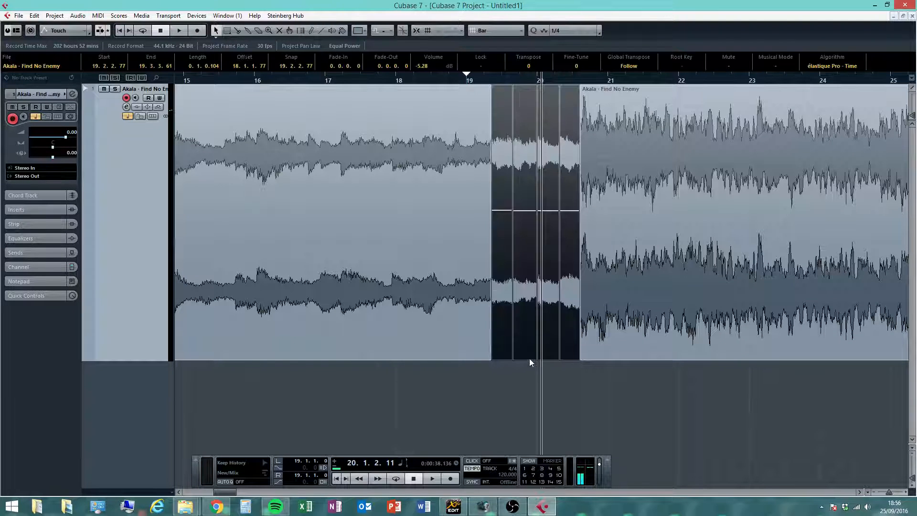
drag(502, 213, 497, 178)
- Raise the volumes of the remaining slices step by step so the level builds towards the part at bar 21
drag(568, 369, 523, 336)
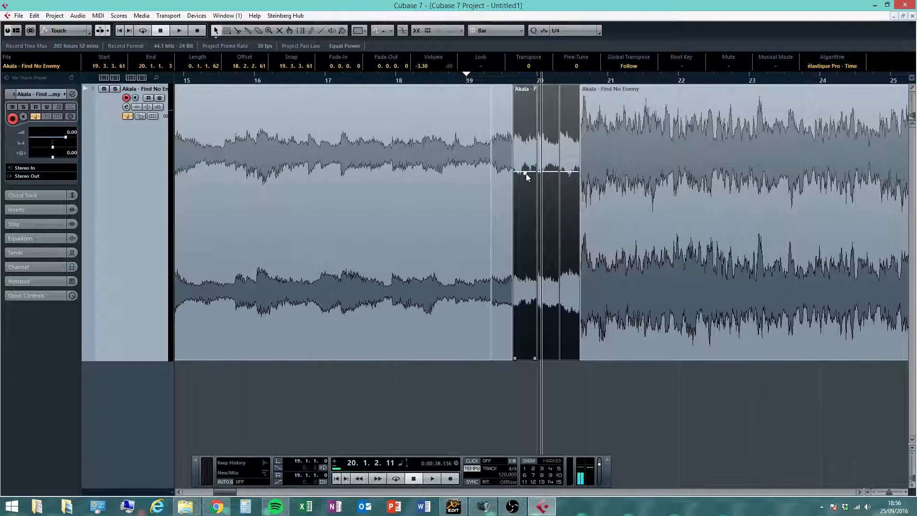
click(525, 174)
drag(580, 369, 526, 357)
drag(525, 174, 549, 115)
click(565, 369)
click(551, 313)
click(568, 353)
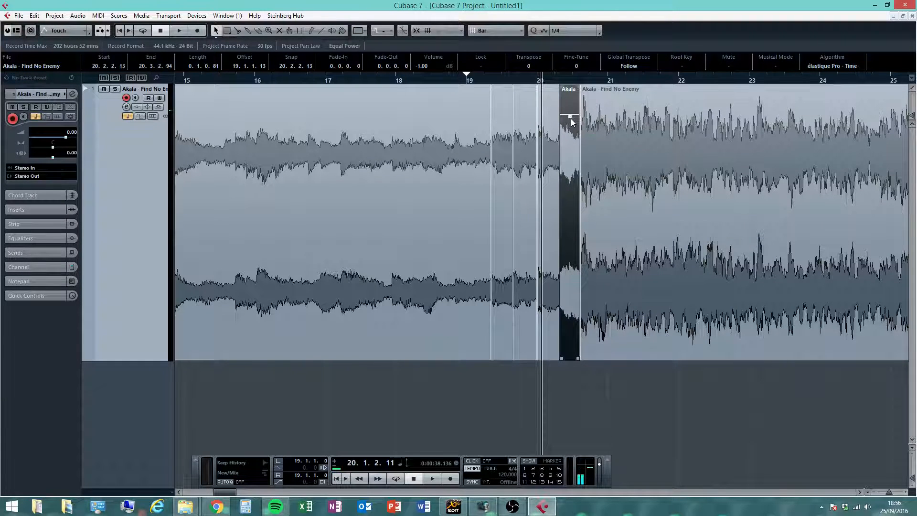
drag(571, 122, 568, 79)
click(659, 422)
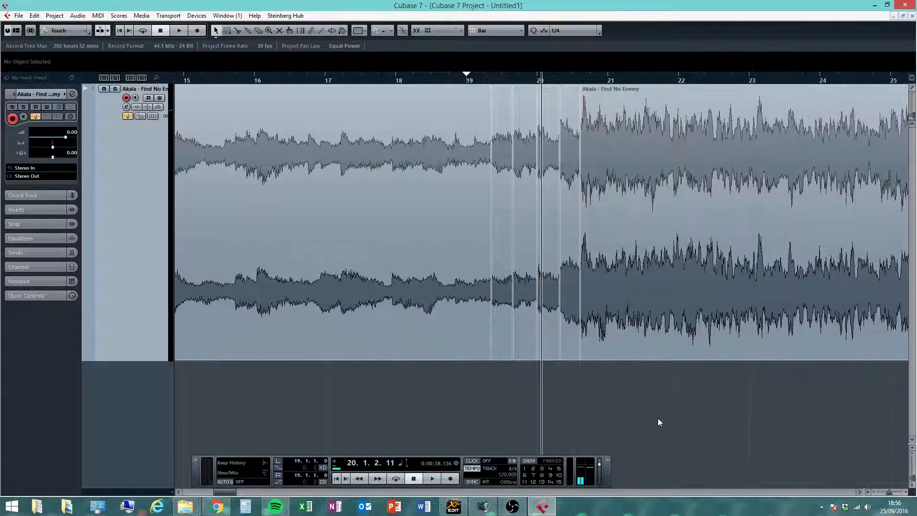
- Play back the transition from bar 18 and stop playback
click(497, 289)
click(418, 79)
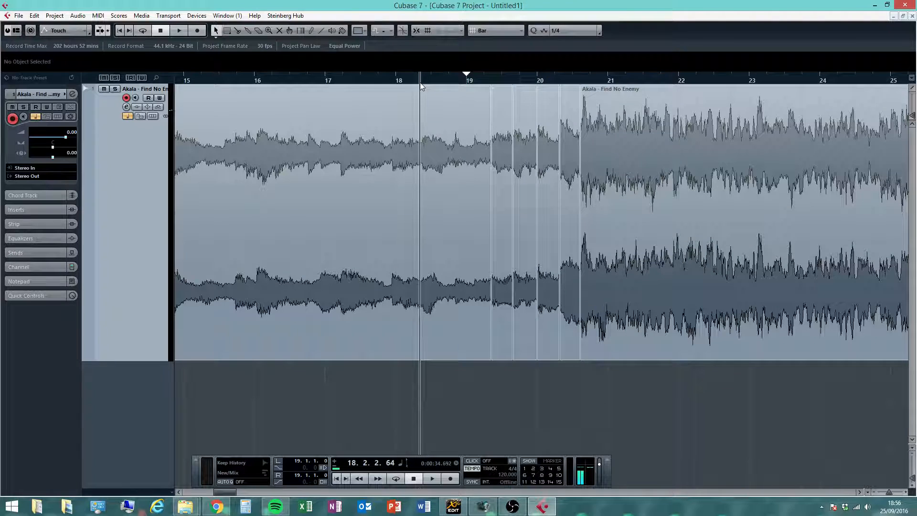
click(426, 480)
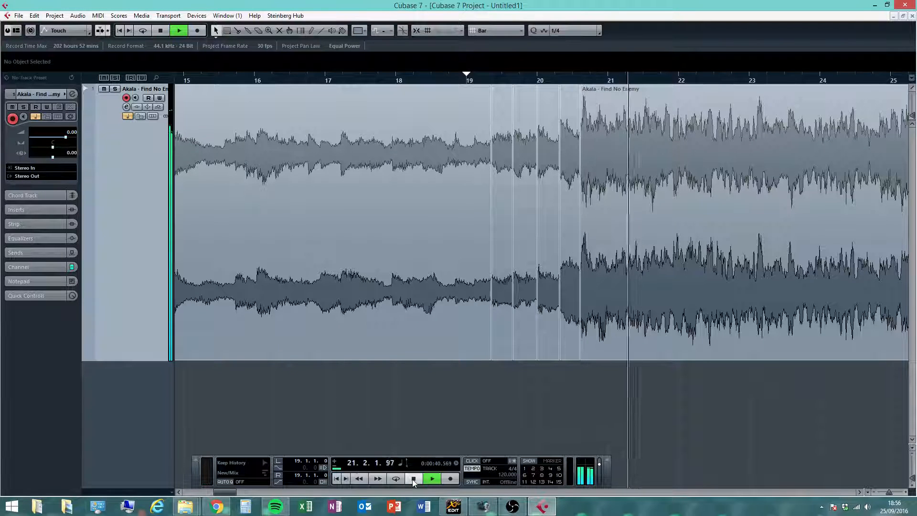
click(413, 478)
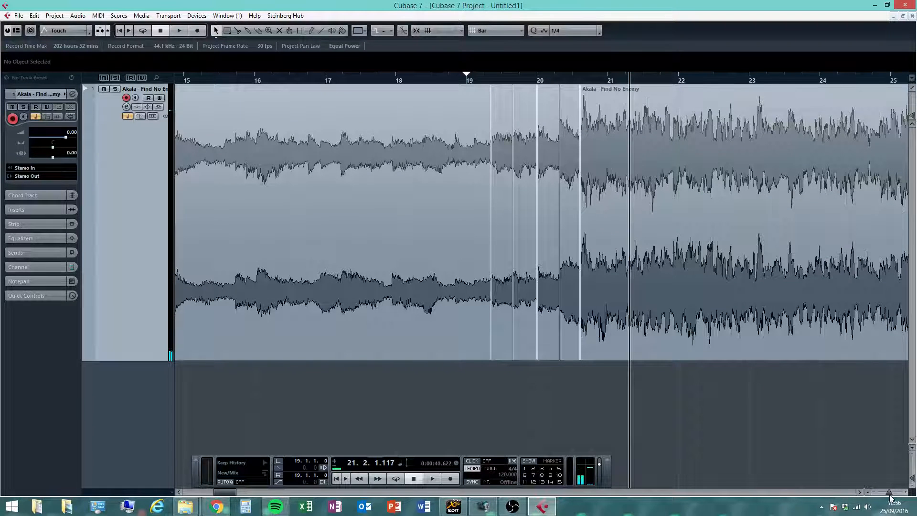
- Add a fade-in to the first song part lasting until about bar 6
drag(888, 492, 887, 492)
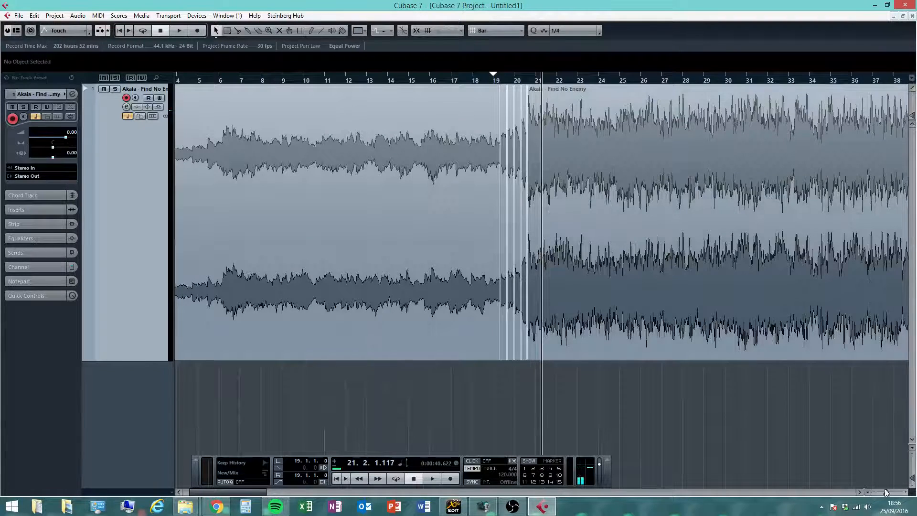
drag(887, 492, 884, 493)
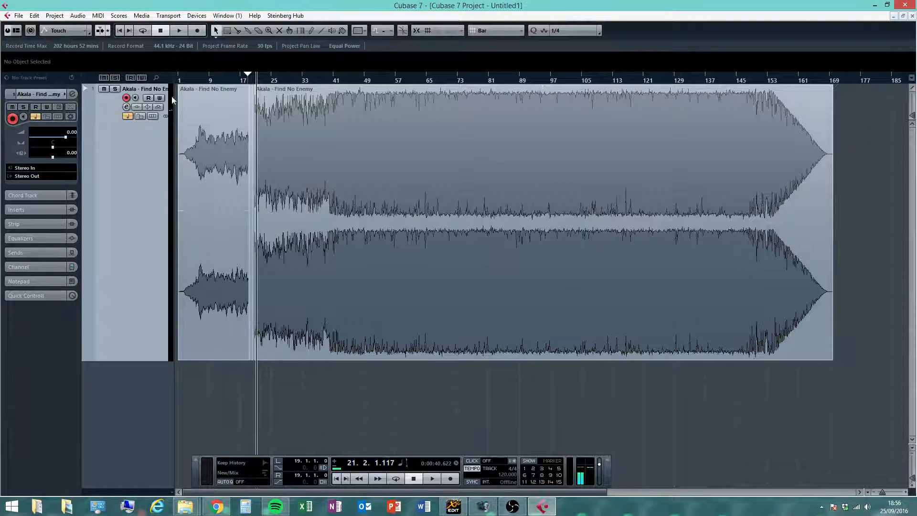
drag(195, 82, 374, 227)
click(281, 166)
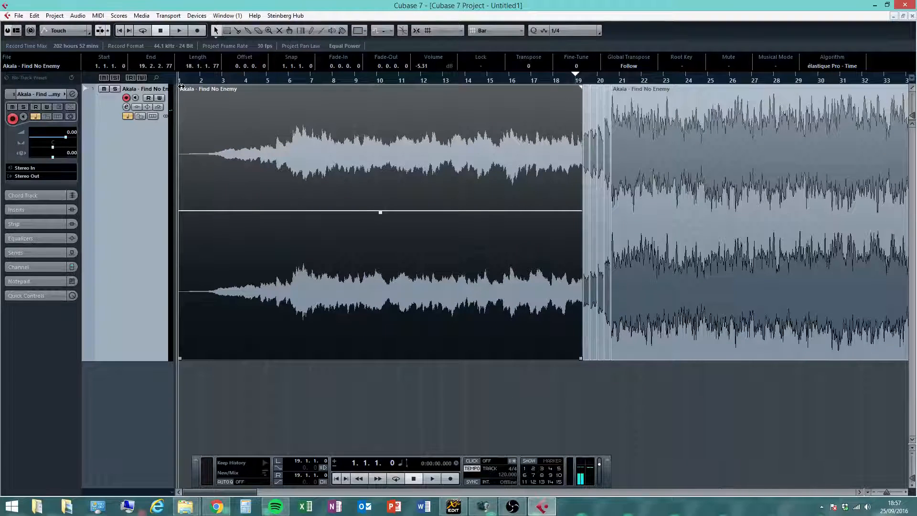
drag(181, 87, 297, 116)
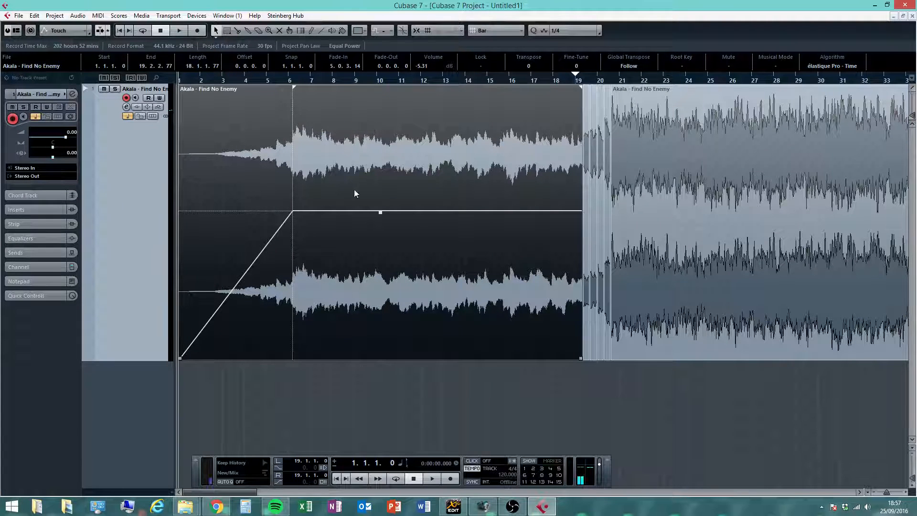
- Play the song from the beginning through the transition at bar 21, then stop playback
click(414, 397)
click(334, 208)
click(587, 210)
click(593, 210)
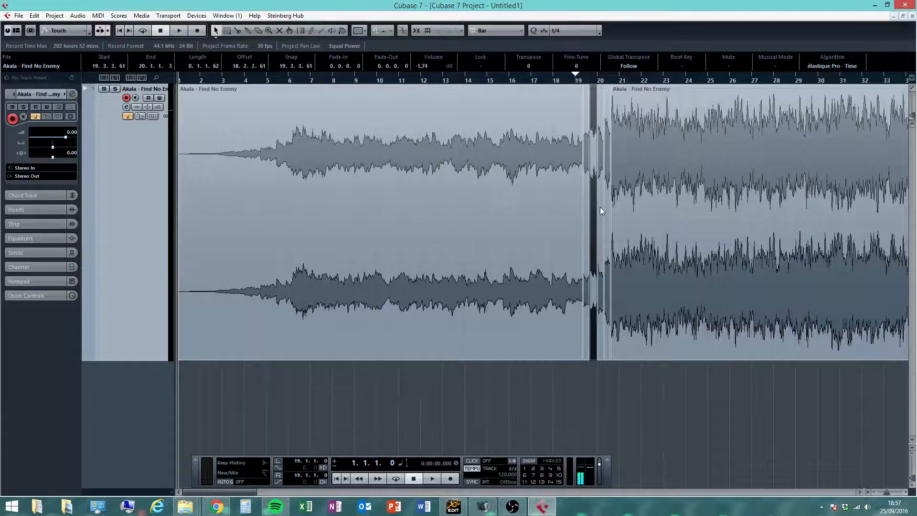
click(600, 207)
click(616, 204)
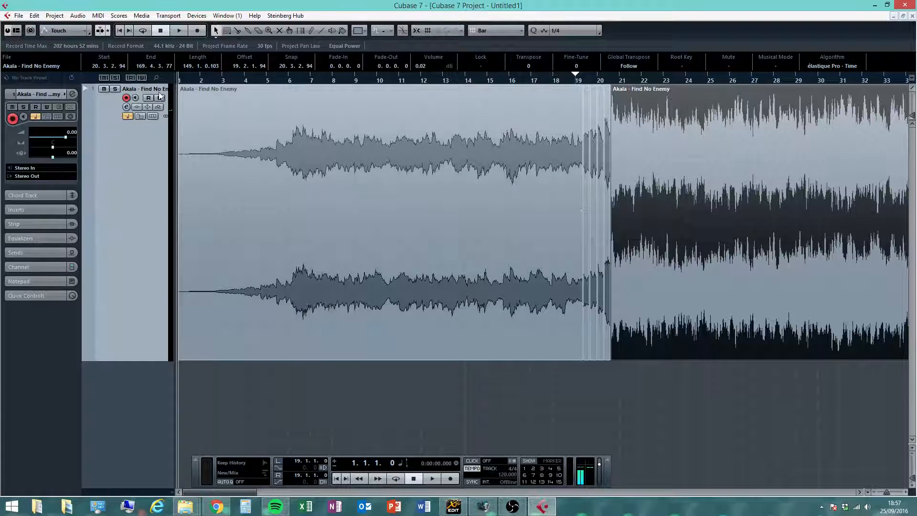
click(432, 478)
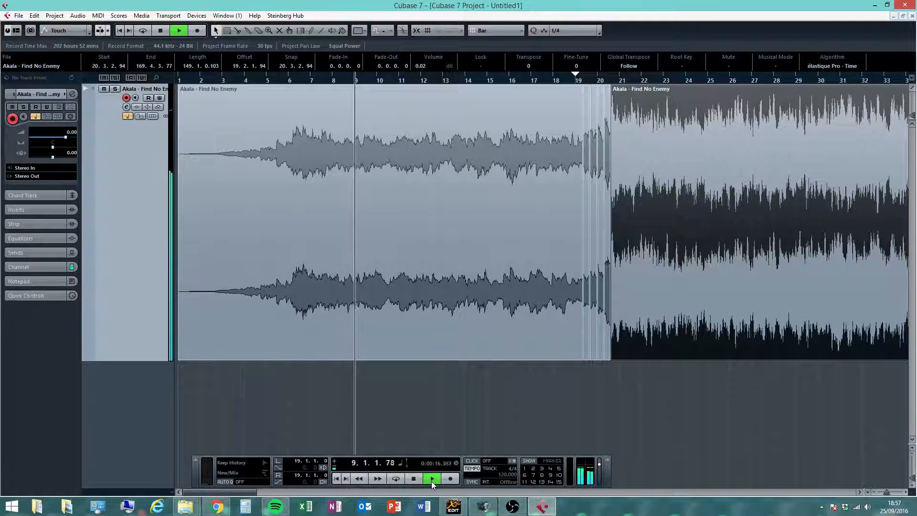
mouse_move(290, 203)
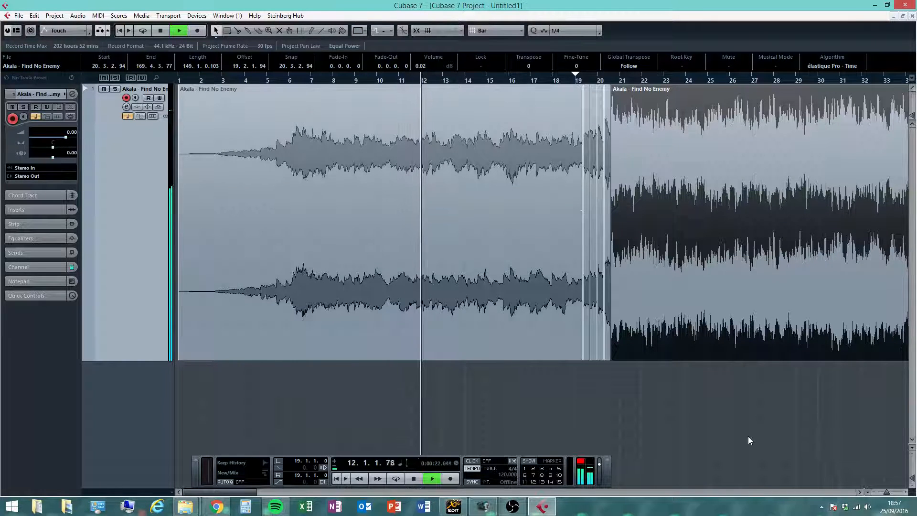
click(858, 492)
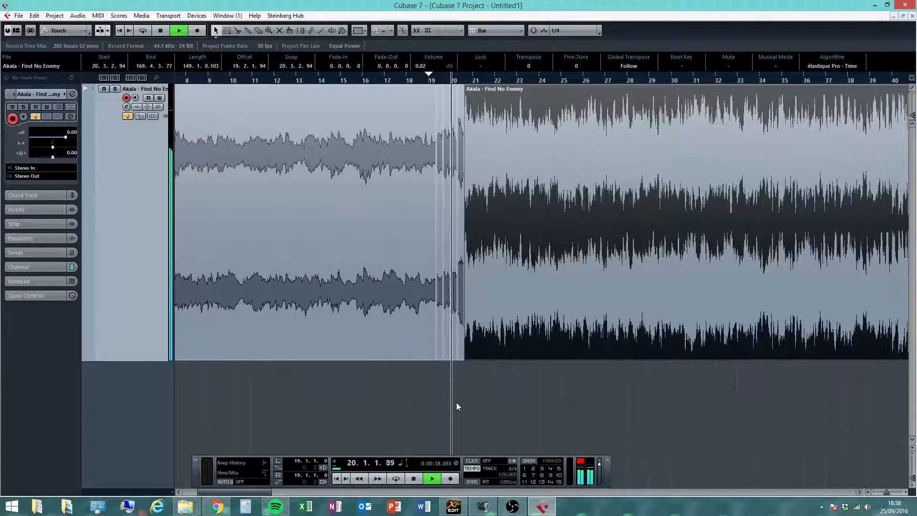
click(412, 479)
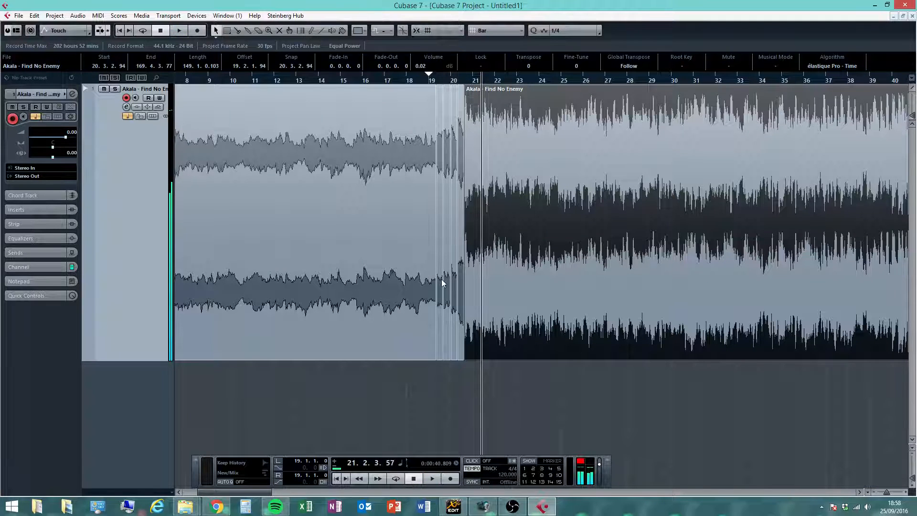
- Remove the audio track with all its song parts to clear the project
click(534, 417)
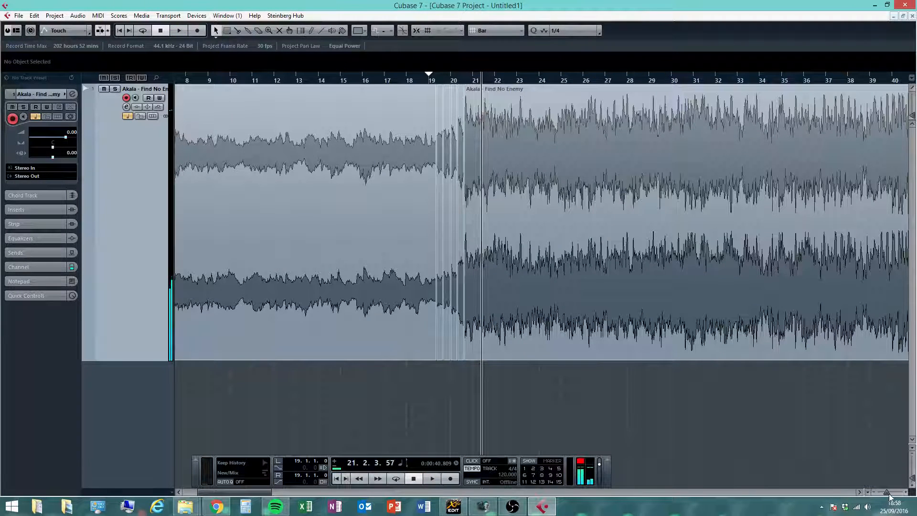
drag(887, 493, 881, 492)
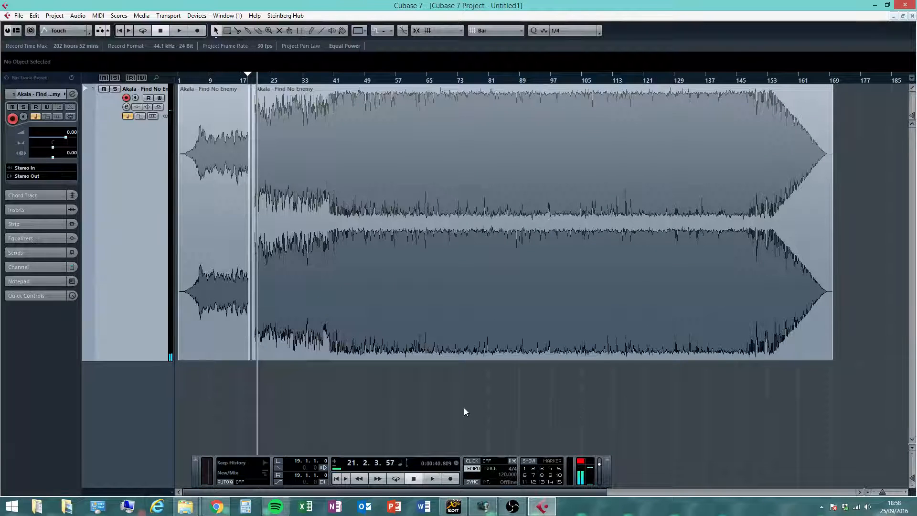
drag(463, 408, 135, 330)
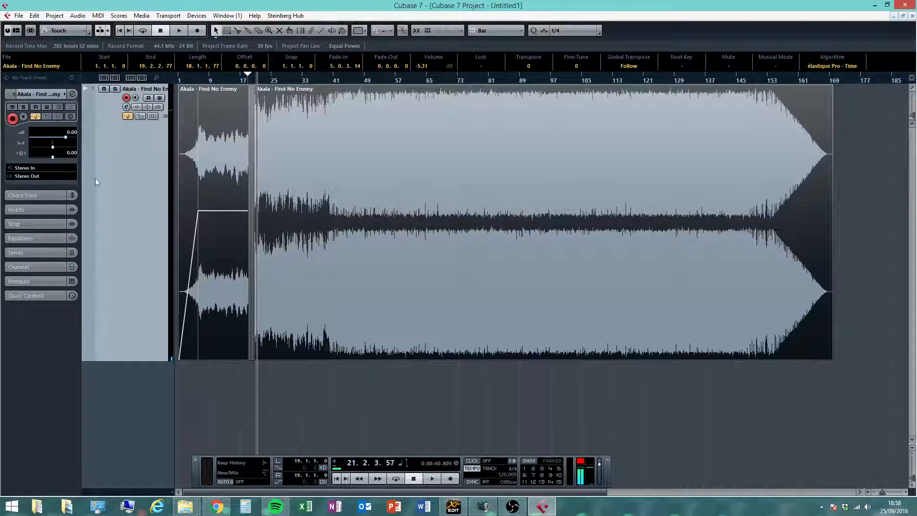
right_click(114, 205)
click(150, 248)
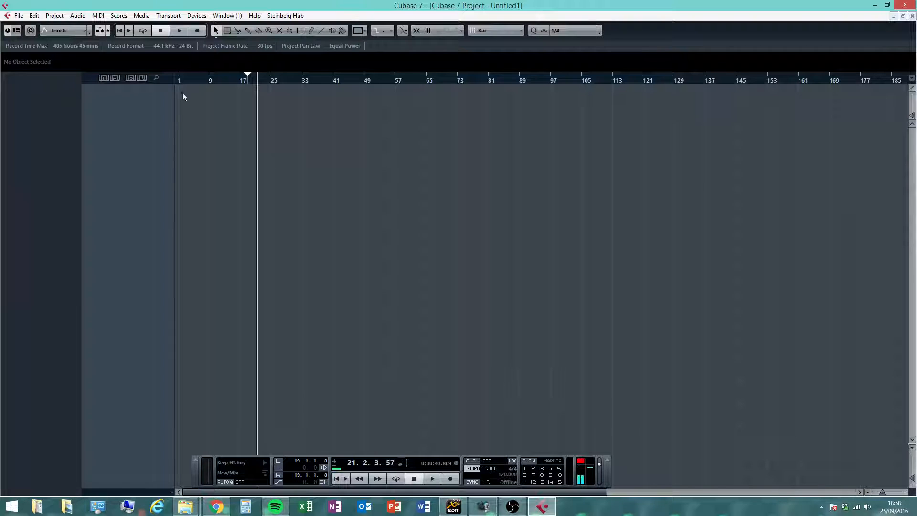
- Import the audio file Akala - Find No Enemy from the Radio Show Songs folder, copying it to the working directory
click(19, 15)
mouse_move(69, 178)
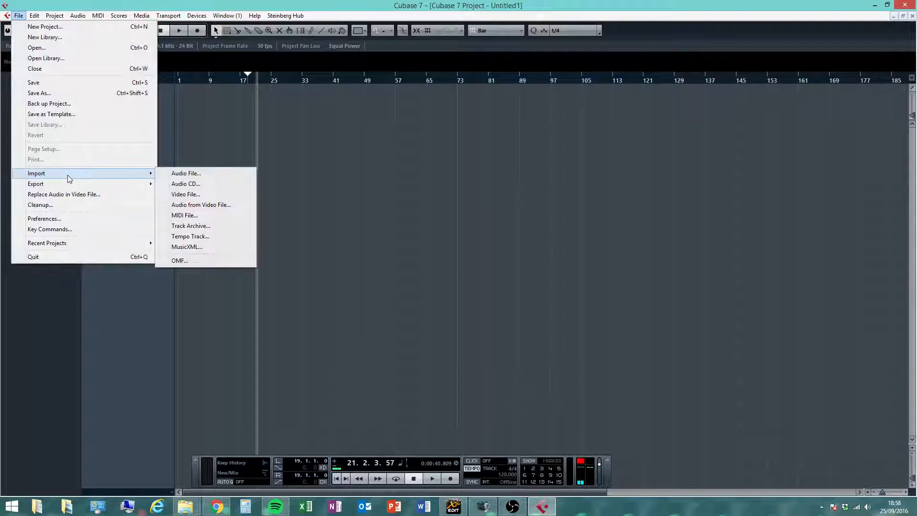
click(213, 175)
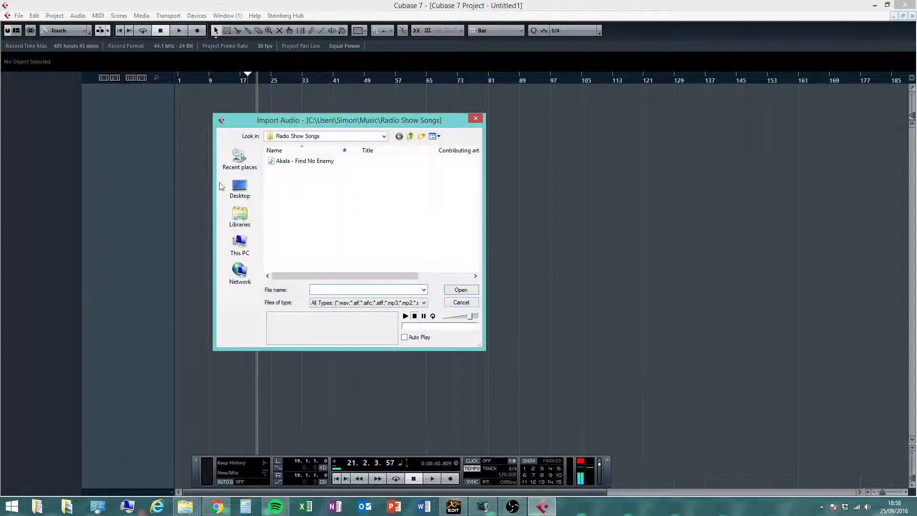
click(239, 216)
double_click(420, 165)
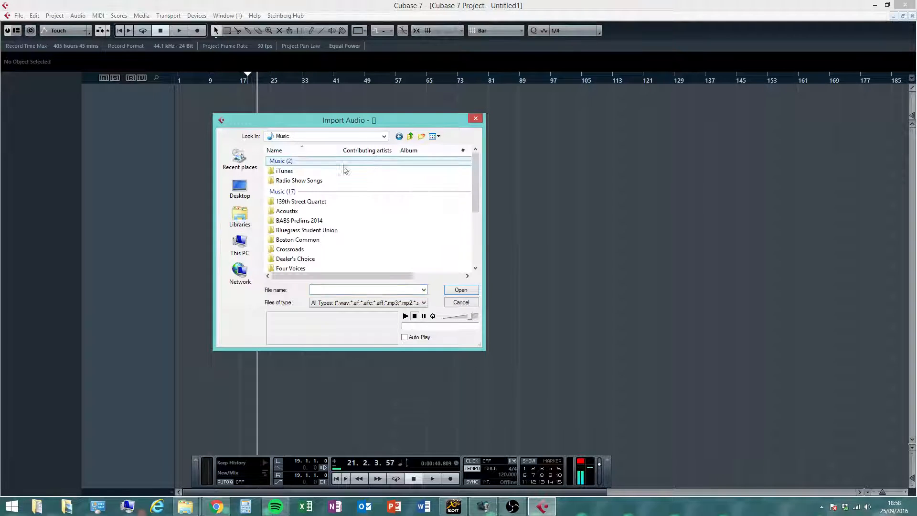
double_click(299, 180)
click(294, 161)
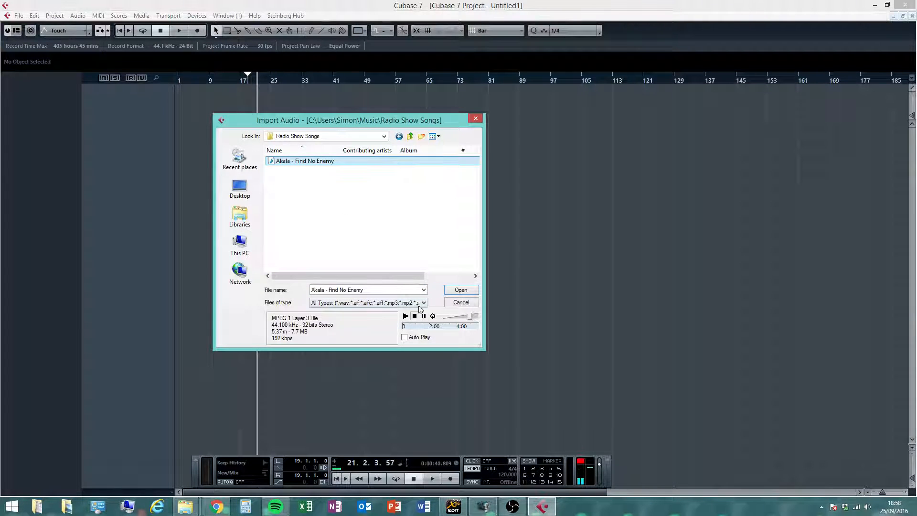
click(460, 290)
click(451, 277)
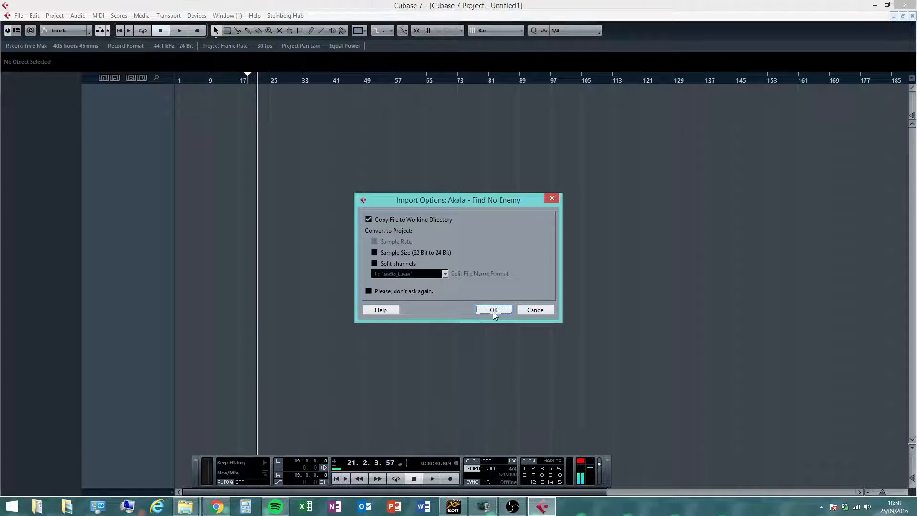
click(493, 310)
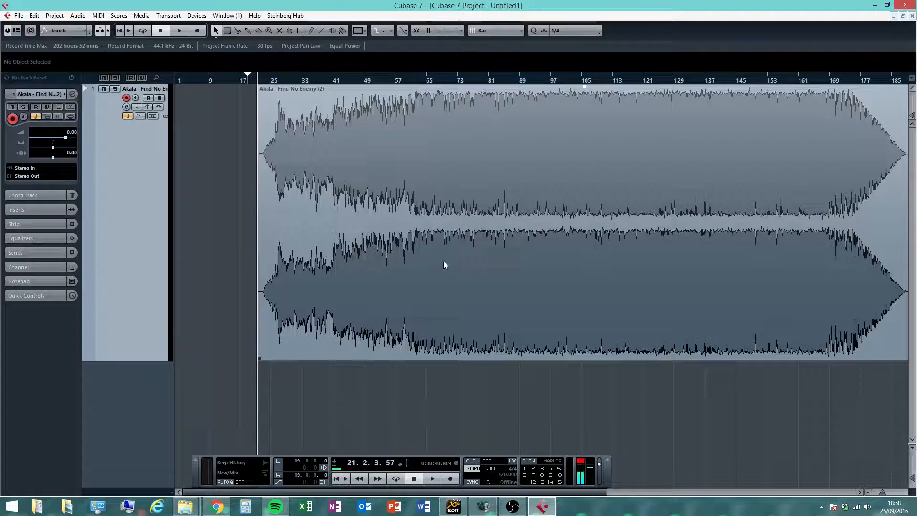
- Move the imported song part to the start of the project at bar 1
drag(443, 260, 331, 250)
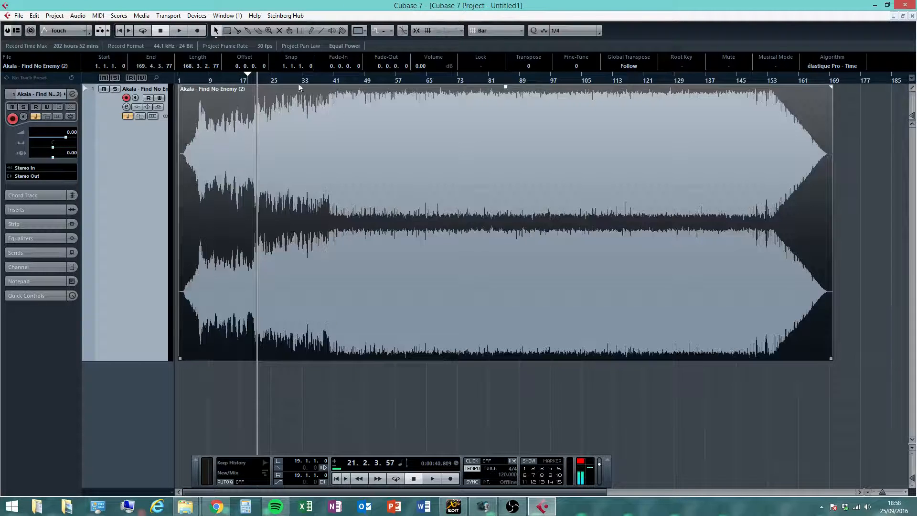
drag(251, 80, 182, 109)
- Split the song part at four points between bars 18 and 21, then return to the Object Selection tool
right_click(469, 136)
click(487, 135)
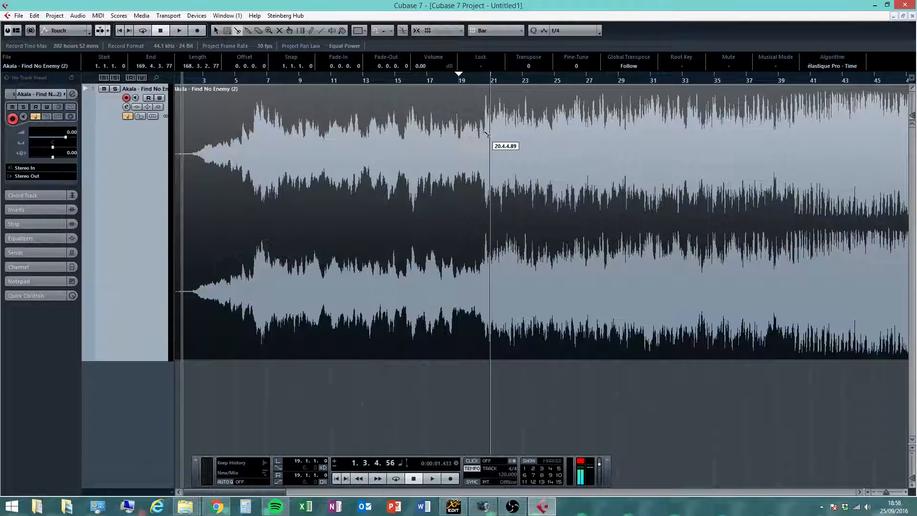
click(485, 130)
click(476, 129)
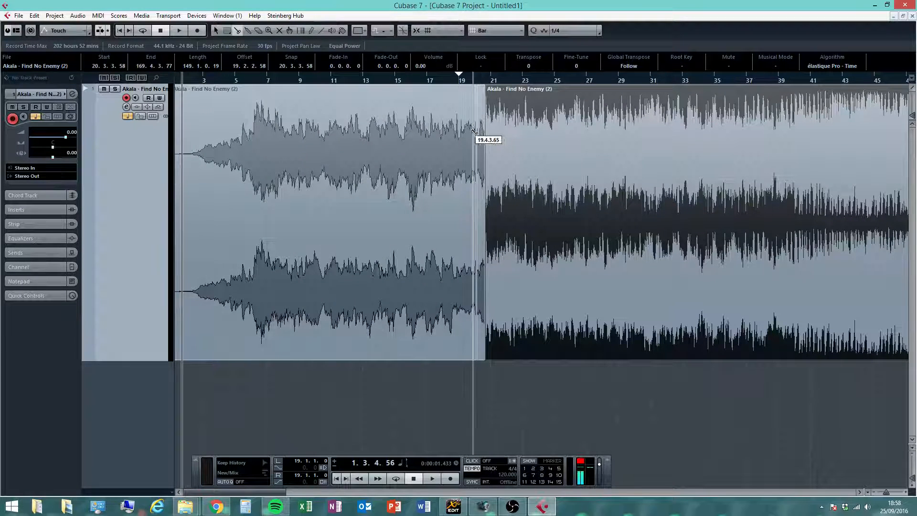
click(469, 130)
click(456, 130)
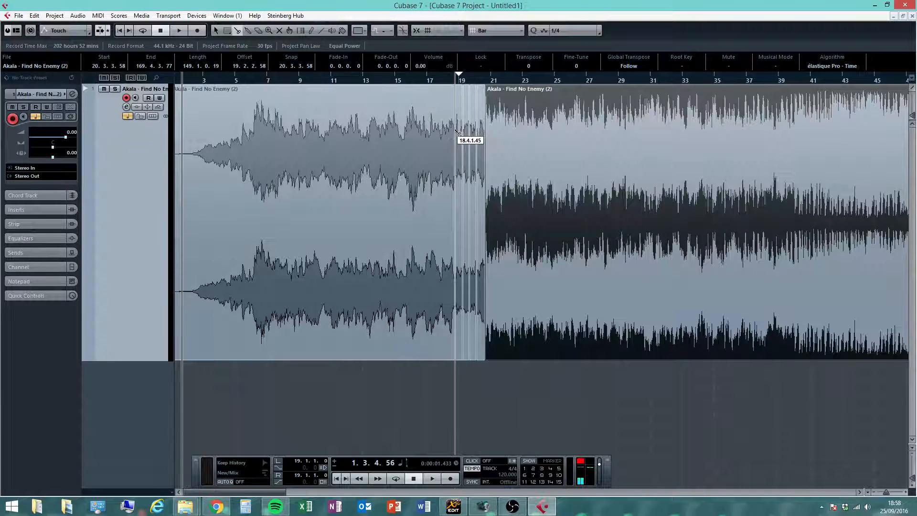
click(463, 245)
key(1)
click(480, 411)
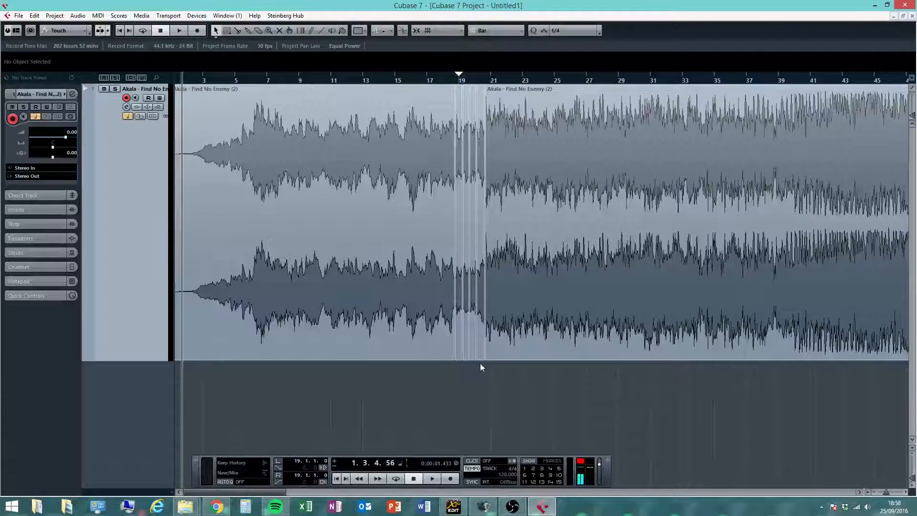
- Lower the volume of the first song part to -8.41 dB with its volume handle
drag(395, 345, 394, 344)
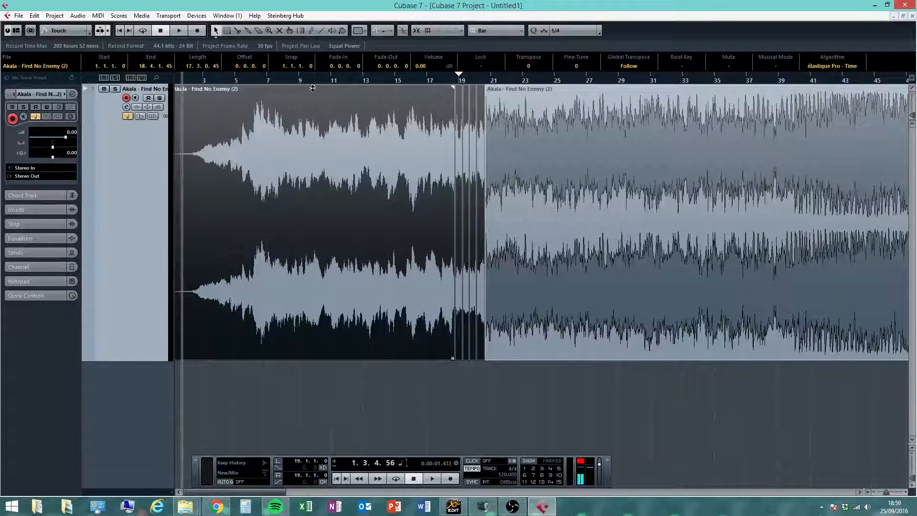
drag(313, 88, 312, 108)
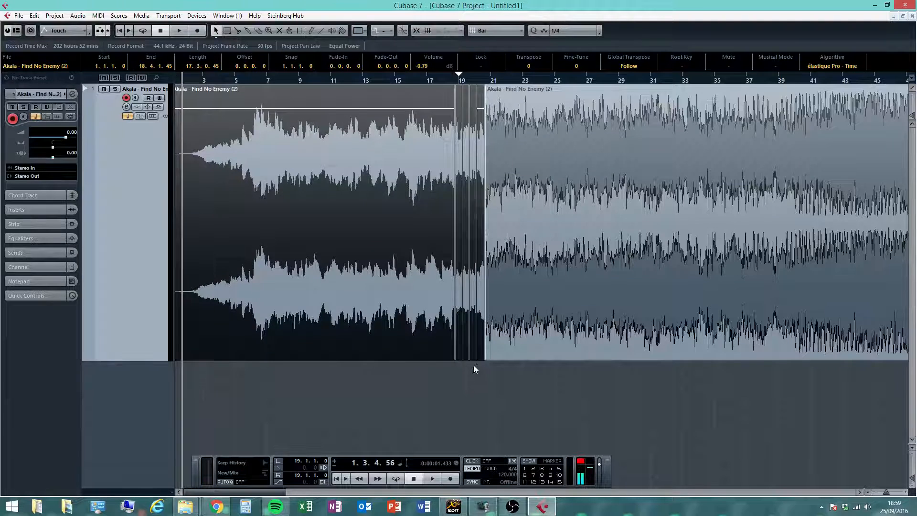
click(474, 365)
click(343, 110)
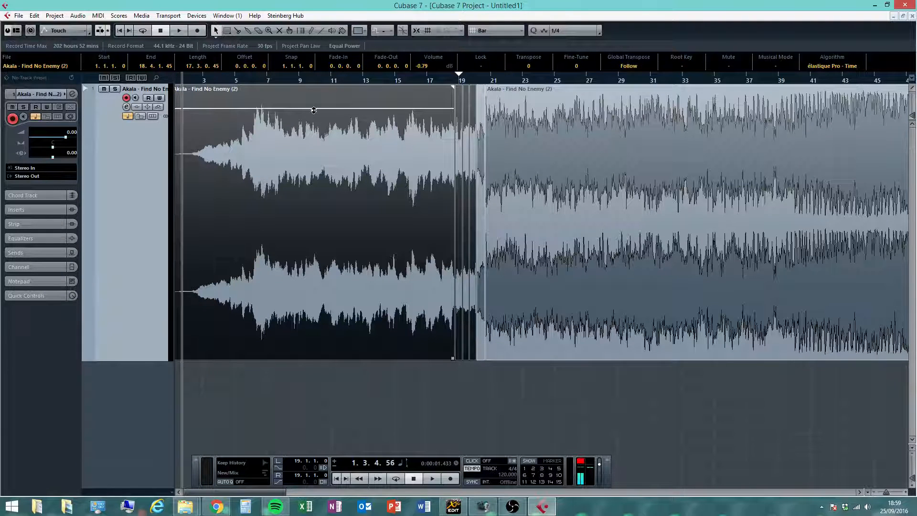
drag(314, 110, 313, 256)
click(465, 364)
click(435, 351)
click(458, 368)
click(423, 345)
click(364, 400)
click(327, 193)
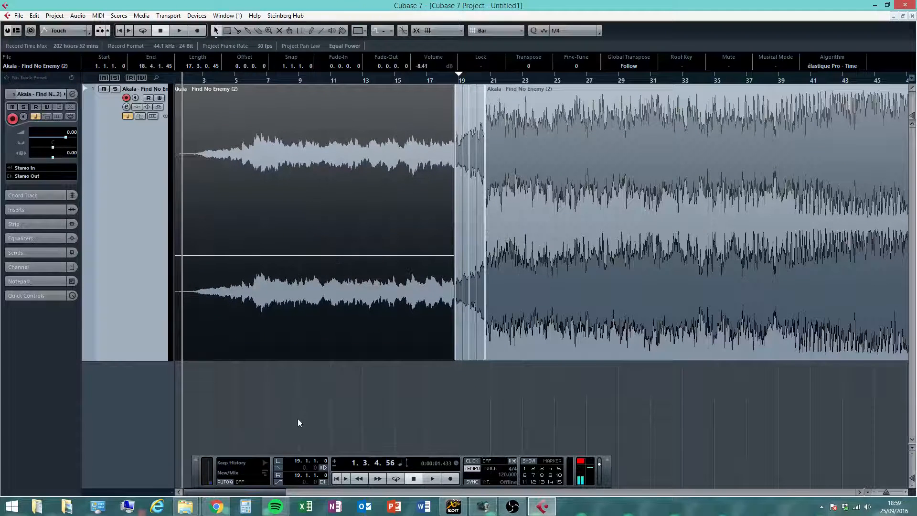
click(297, 418)
- Add a fade-in to the first song part lasting until about bar 6
click(238, 277)
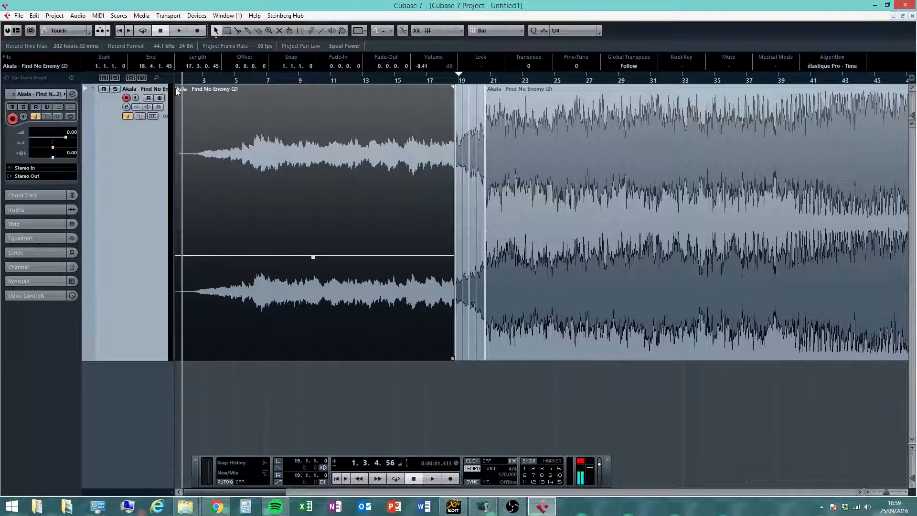
drag(192, 492, 184, 490)
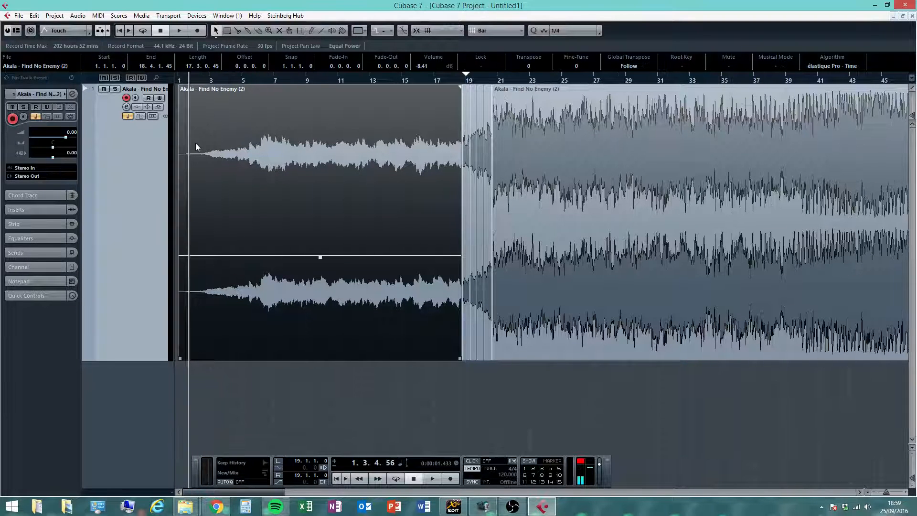
drag(185, 91, 264, 106)
click(352, 432)
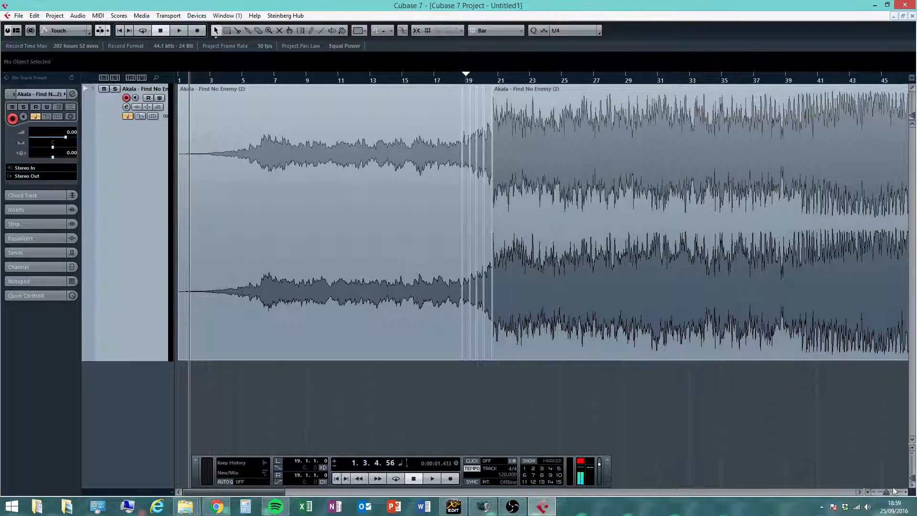
drag(887, 491, 883, 492)
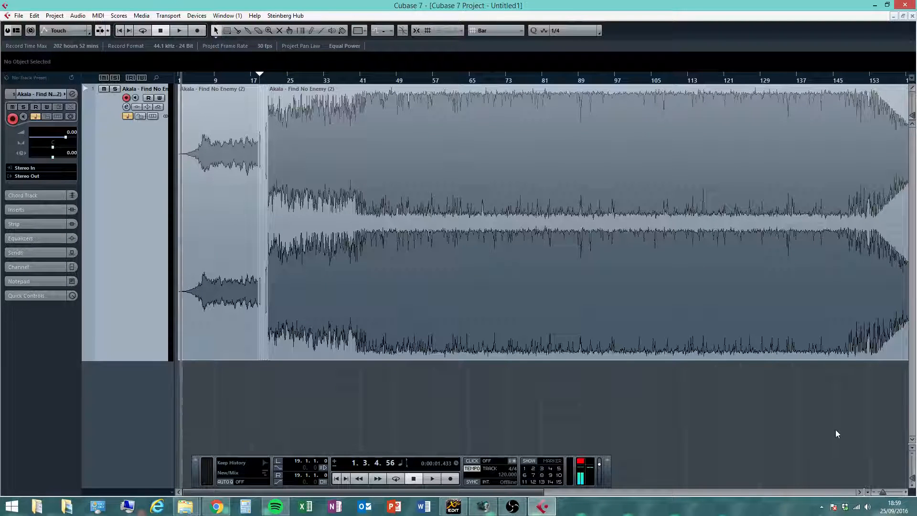